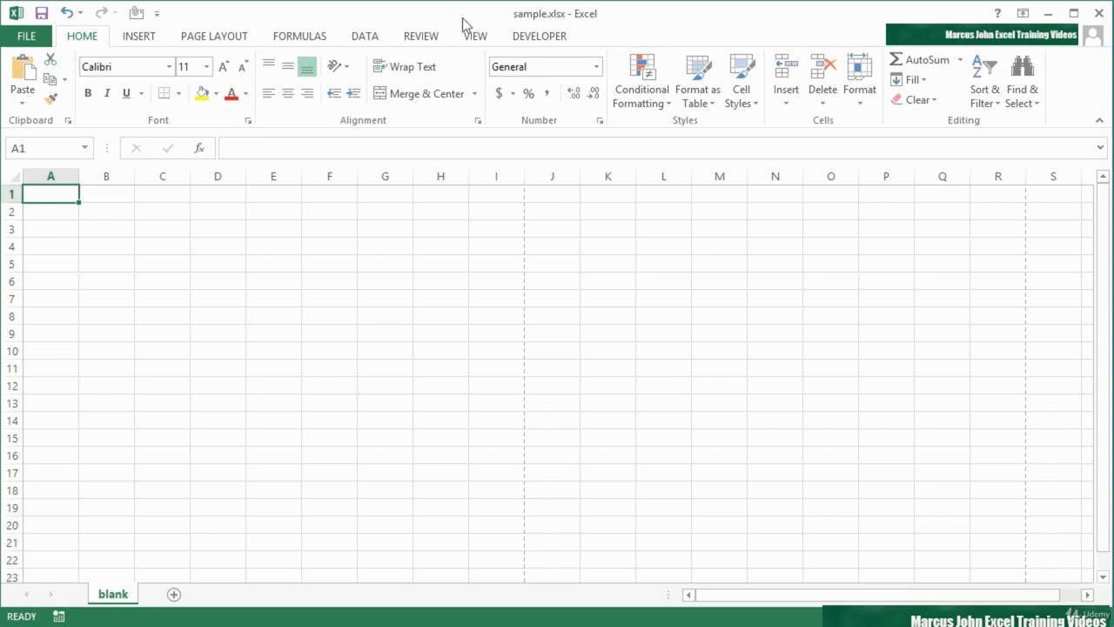
- Hide the worksheet's row and column headings and select several cells to compare their references in the Name Box
left_click(478, 40)
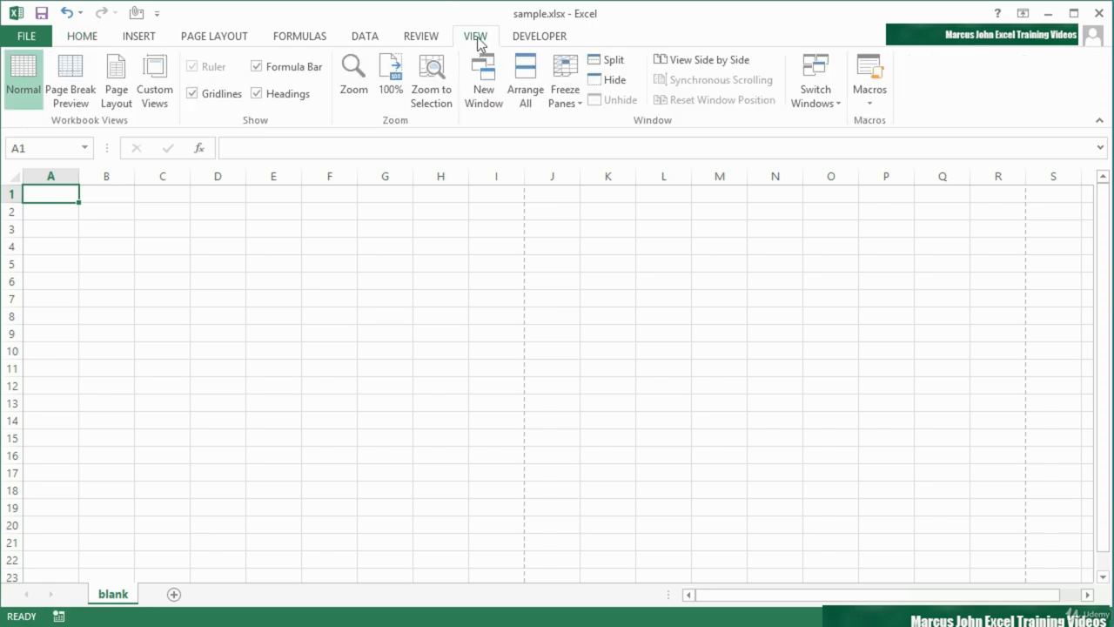
left_click(256, 93)
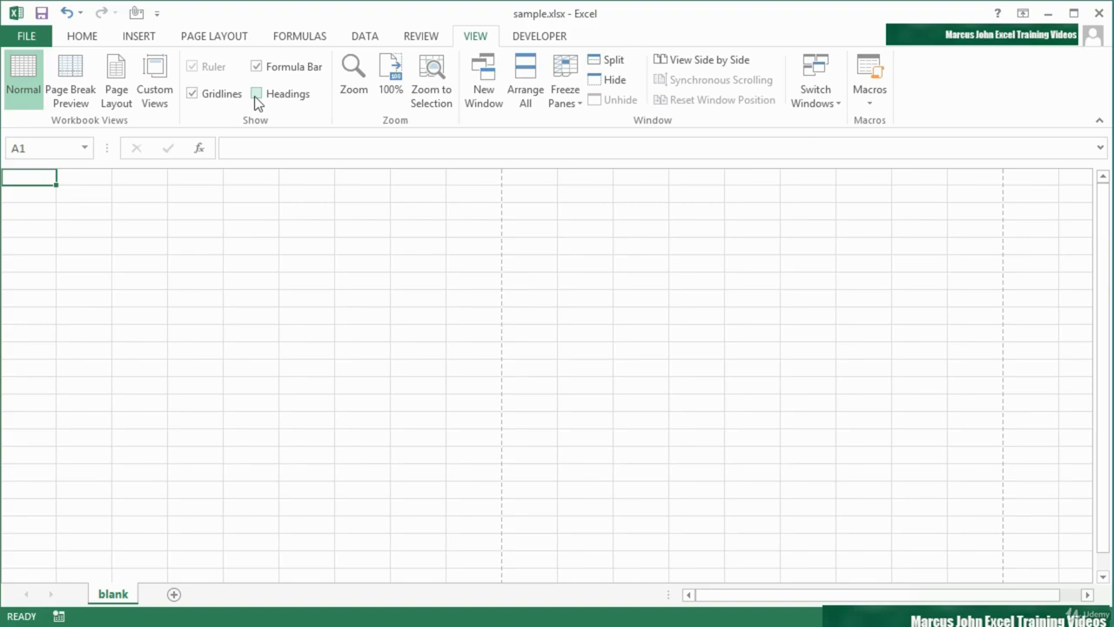
left_click(401, 390)
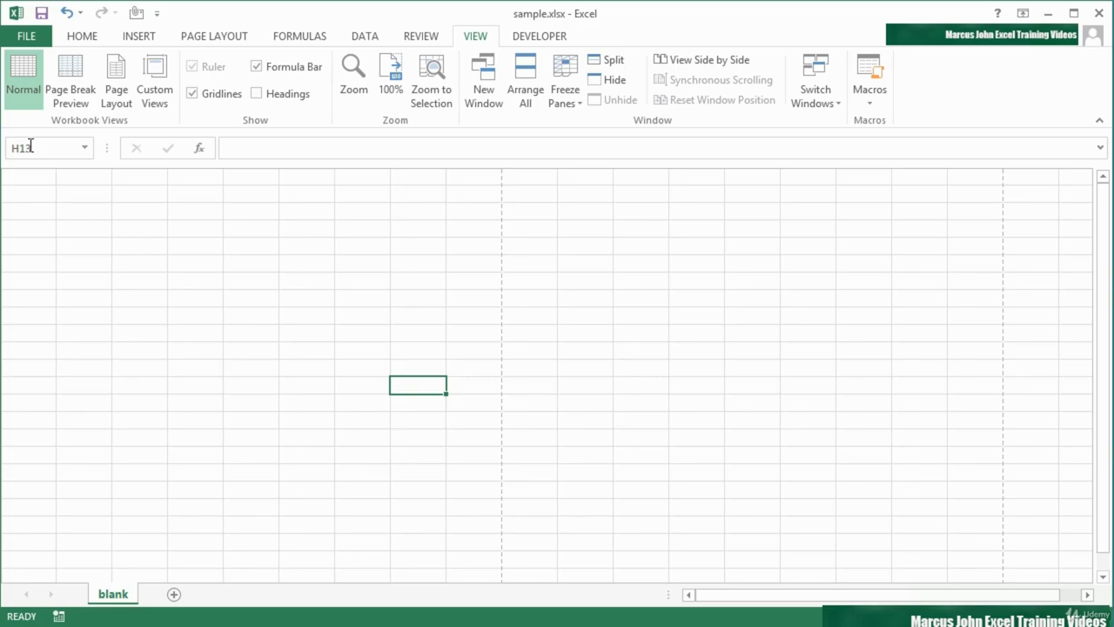
left_click(313, 337)
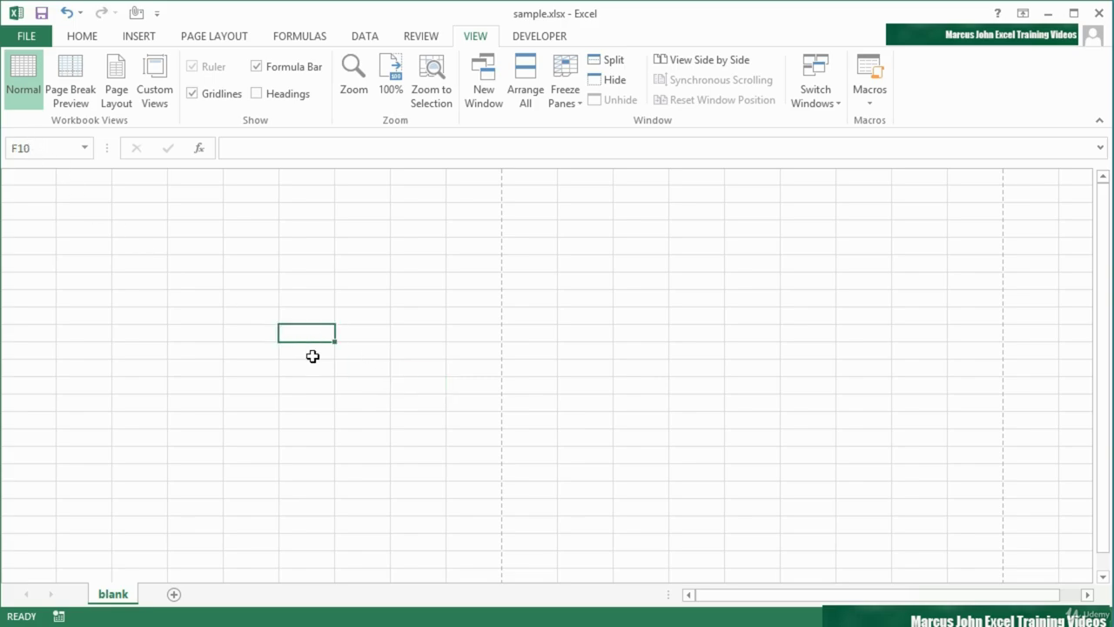
left_click(313, 386)
left_click(381, 407)
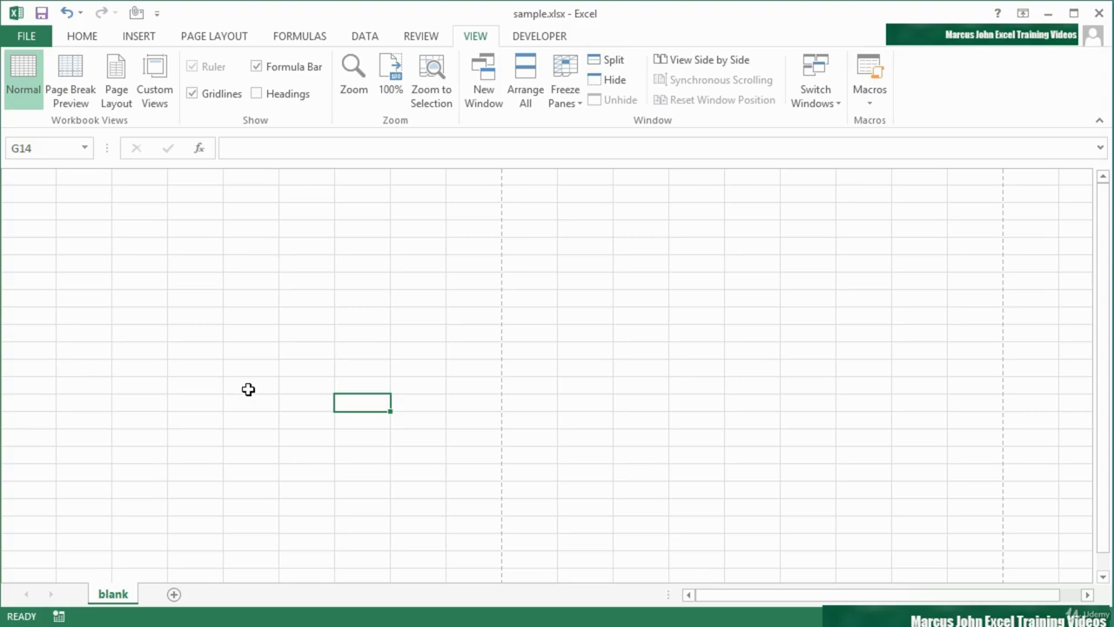
- Hide the formula bar and select several cells on the grid without any reference display
left_click(257, 67)
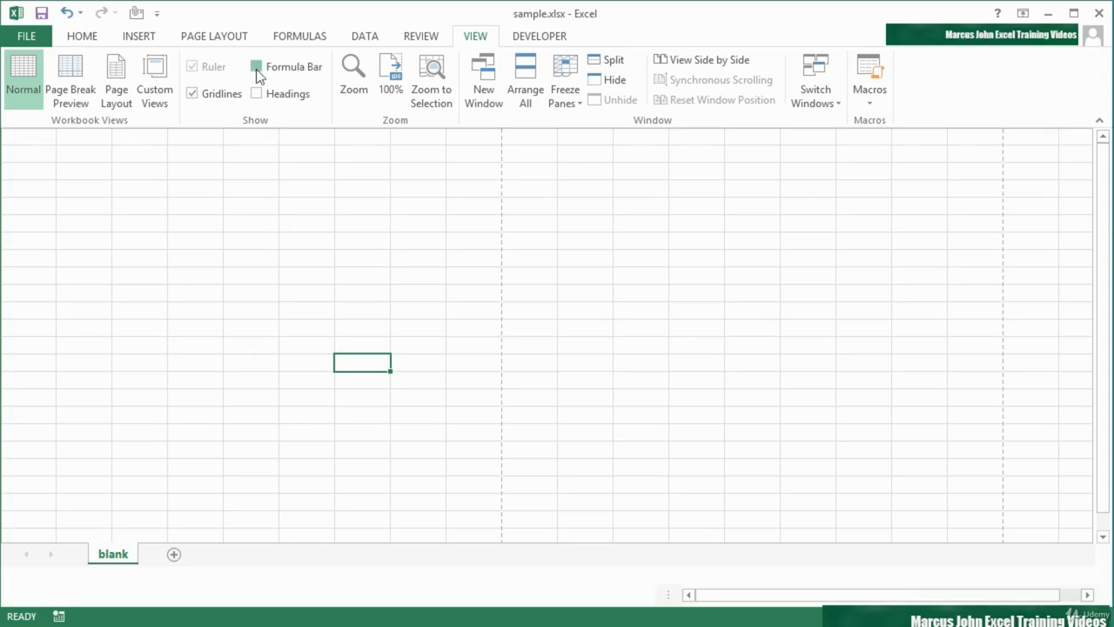
left_click(308, 255)
left_click(361, 262)
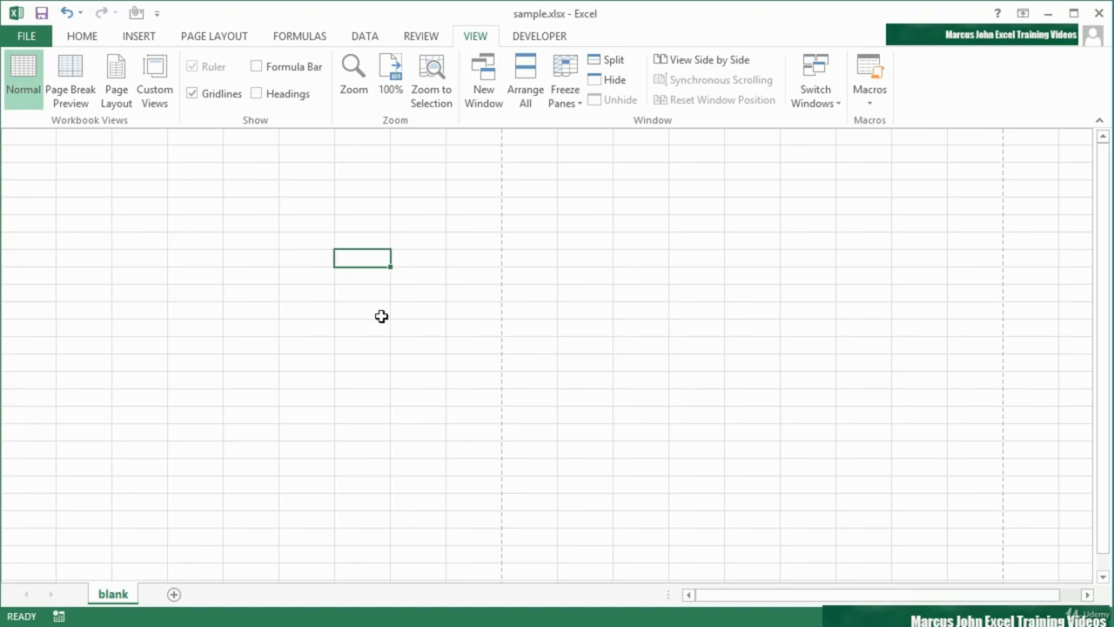
left_click(381, 316)
left_click(420, 261)
left_click(365, 298)
- Show the row and column headings and the formula bar again
left_click(257, 95)
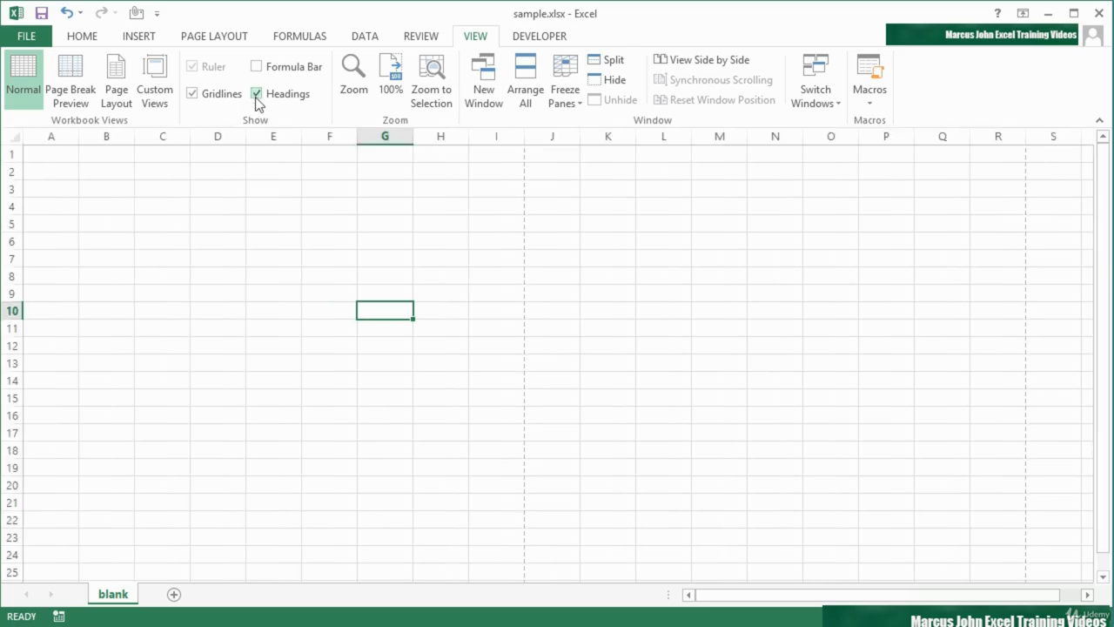
left_click(257, 67)
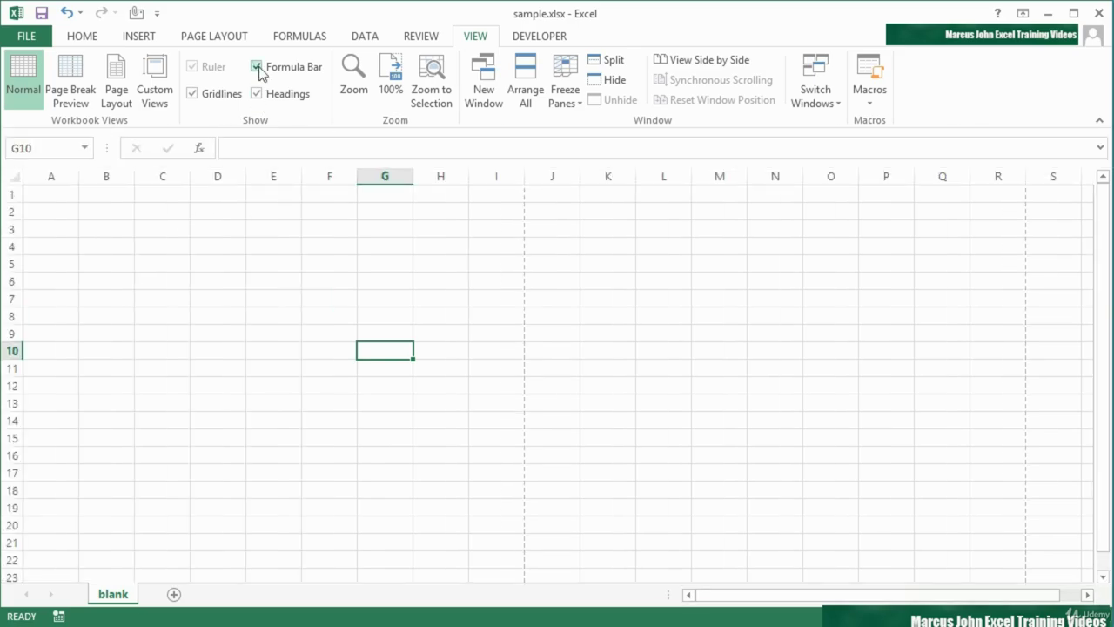
- Hide the worksheet gridlines, select various cells ending on B3, and show the gridlines again
left_click(192, 94)
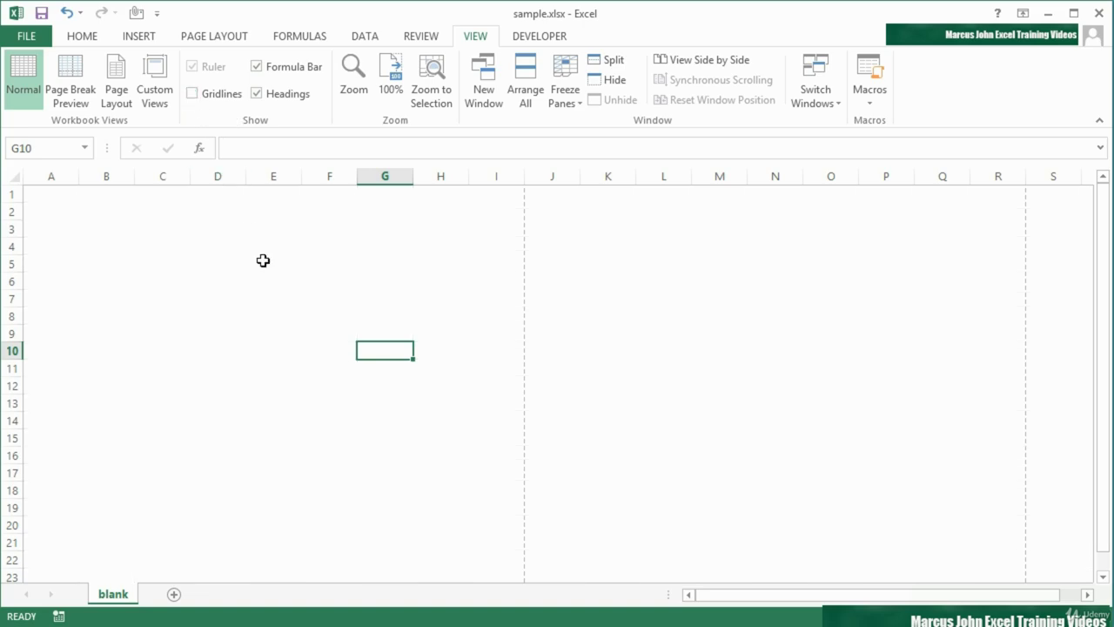
left_click(484, 300)
left_click(557, 296)
left_click(452, 367)
left_click(305, 400)
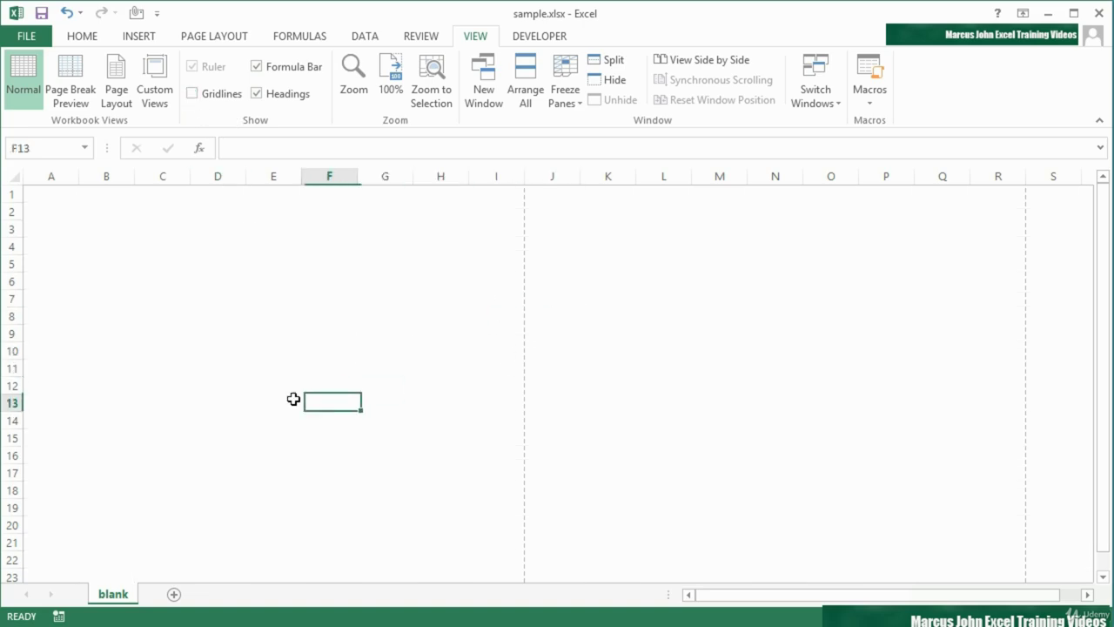
left_click(202, 357)
left_click(107, 263)
left_click(94, 229)
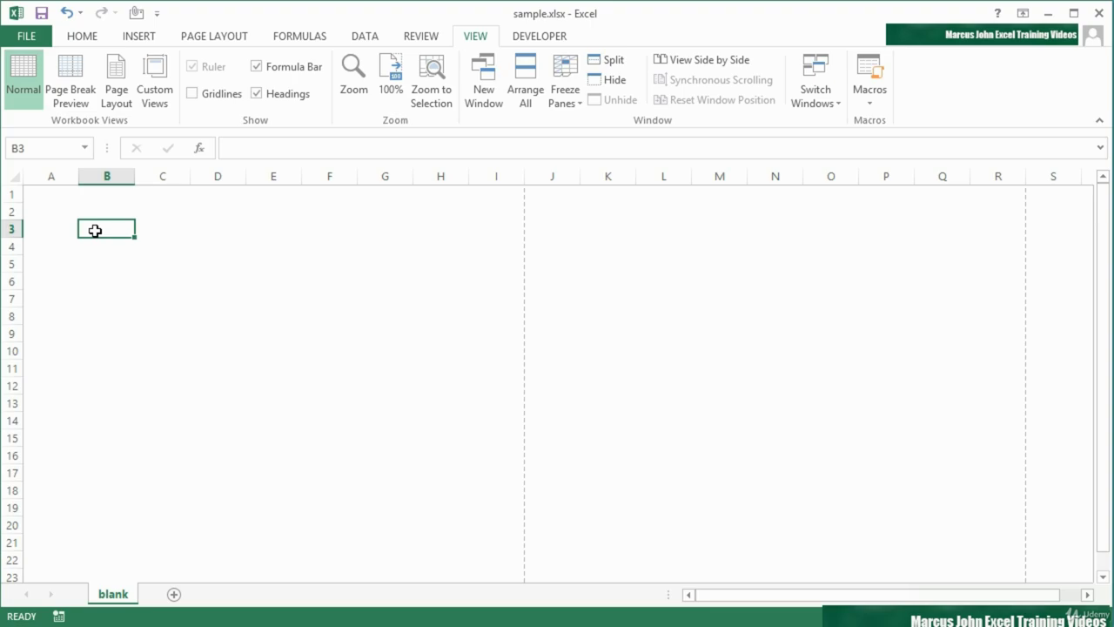
left_click(194, 94)
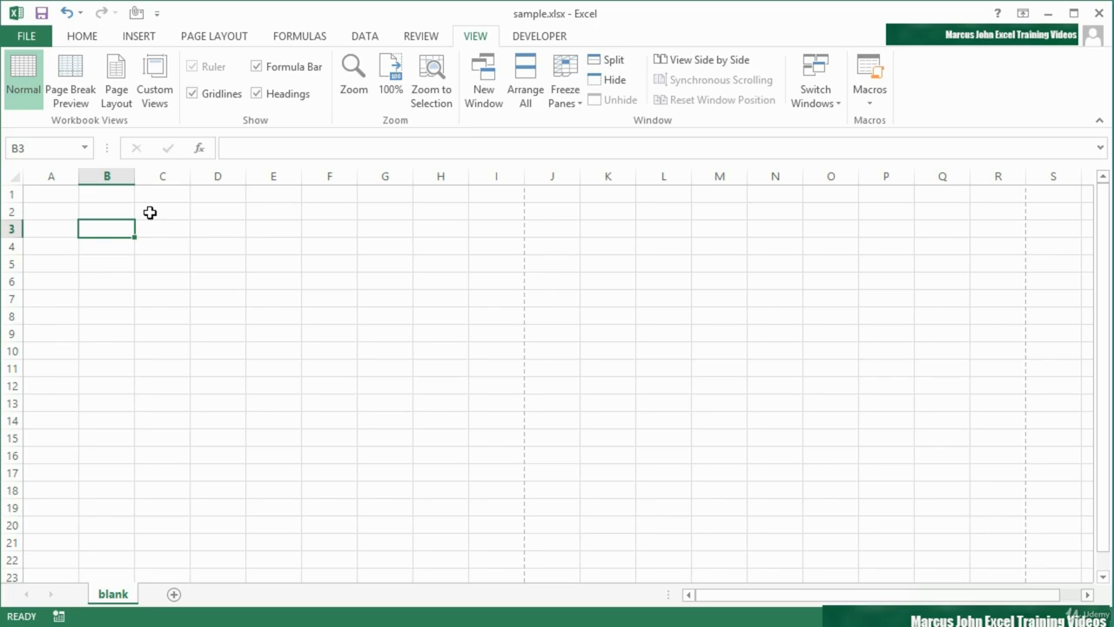
- Switch the sheet to Page Layout view and toggle the ruler off and back on
left_click(128, 94)
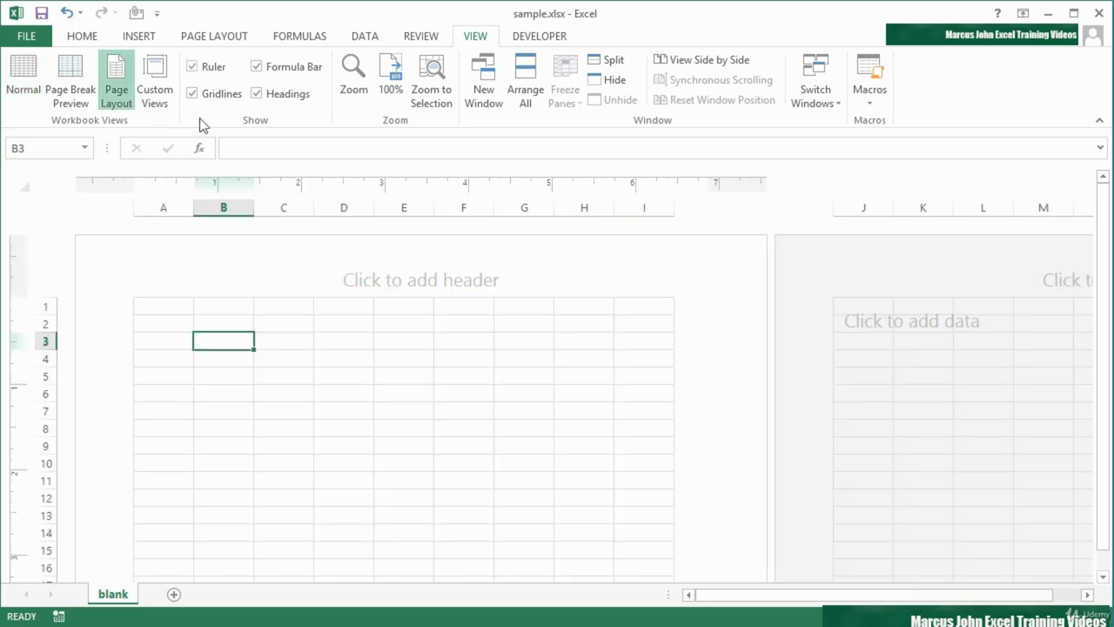
left_click(193, 67)
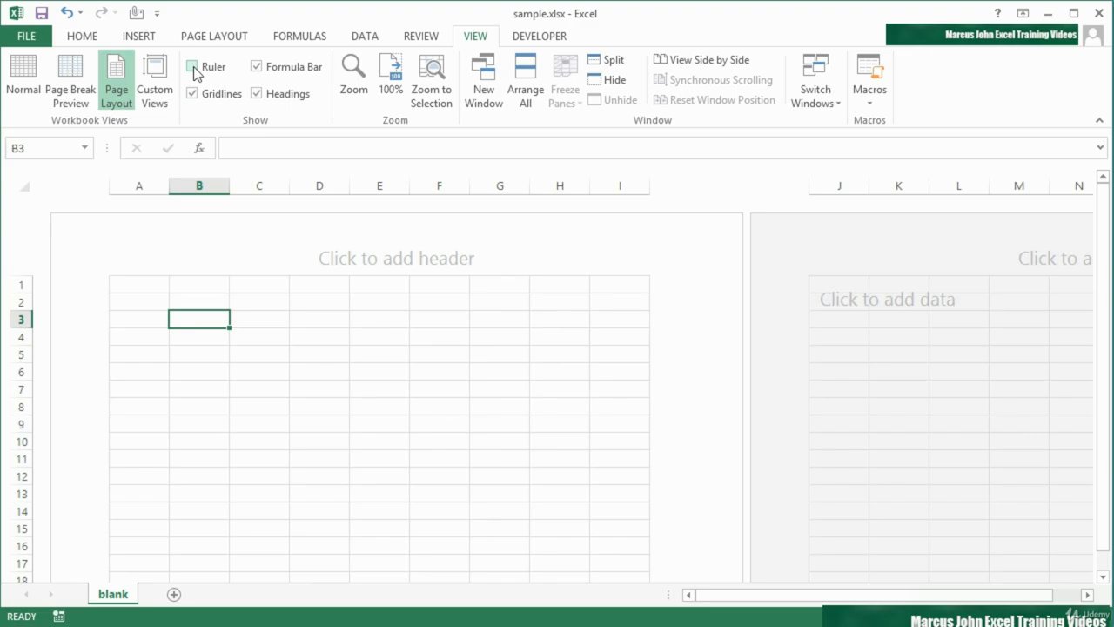
left_click(192, 67)
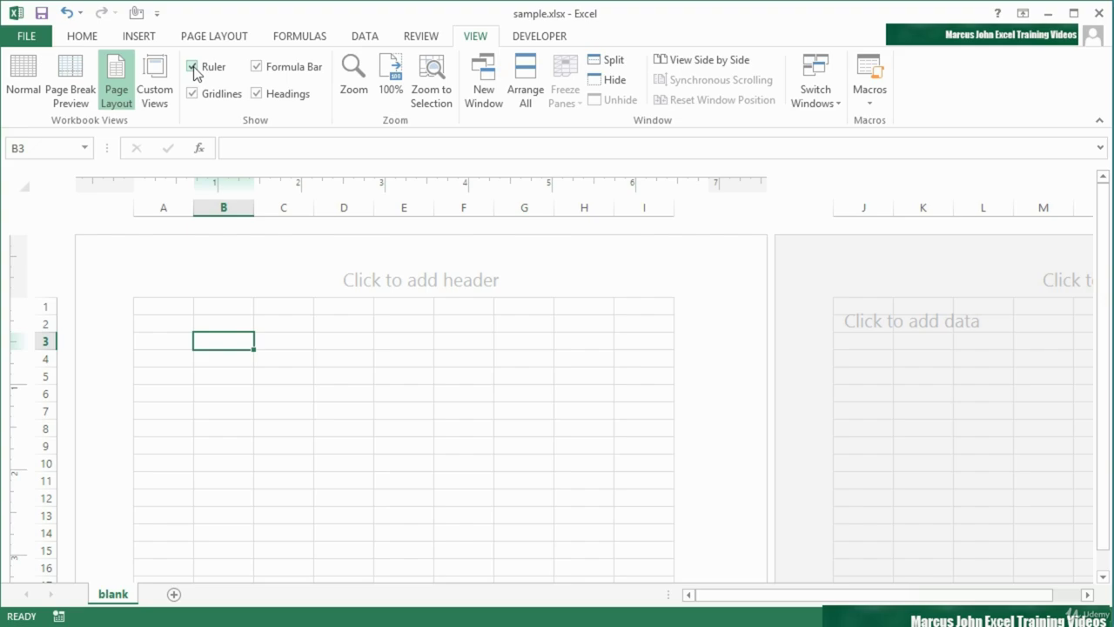
- Enter a first name in cell B3 and the formula =676 in cell C3
type("Guy")
key("Tab")
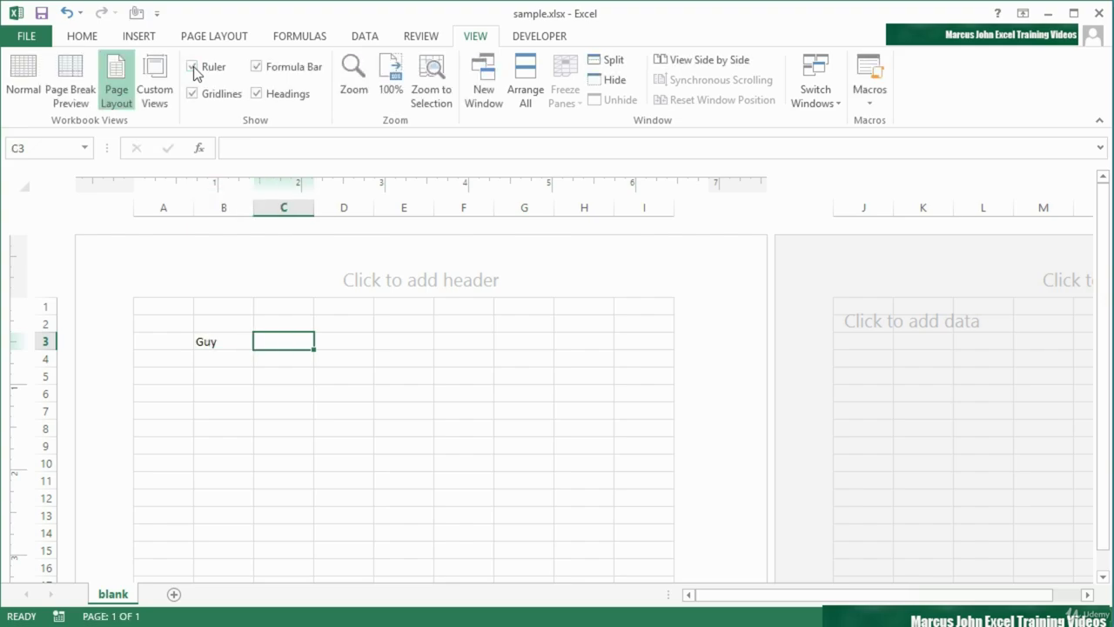
type("=676")
key("Tab")
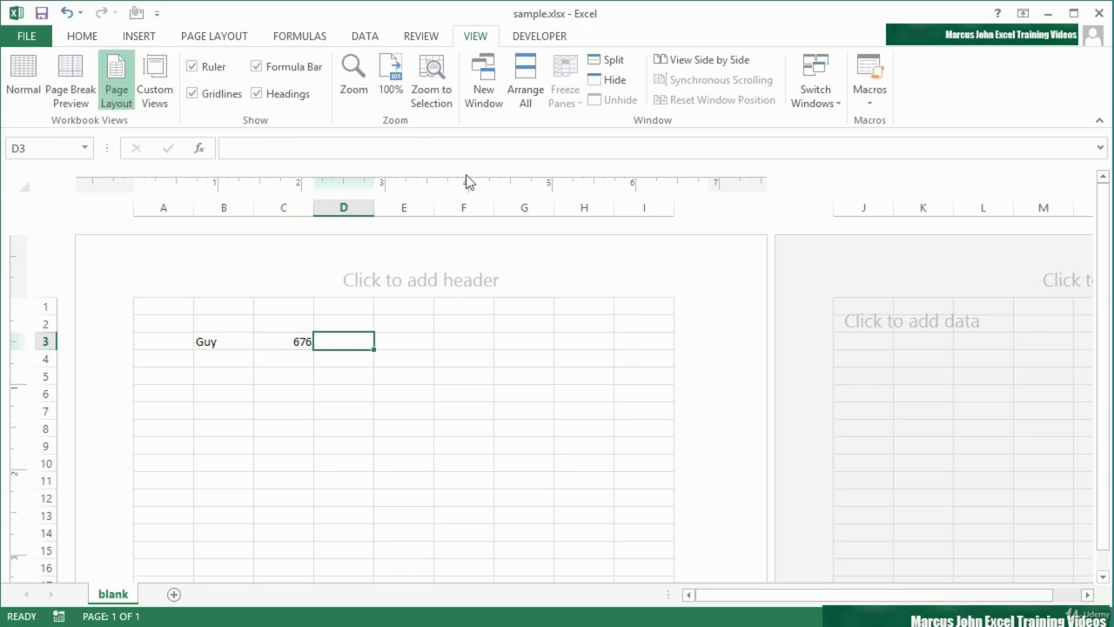
- Narrow columns D and I so column J fits on the first page, and select cell J1
left_click_drag(377, 209, 363, 209)
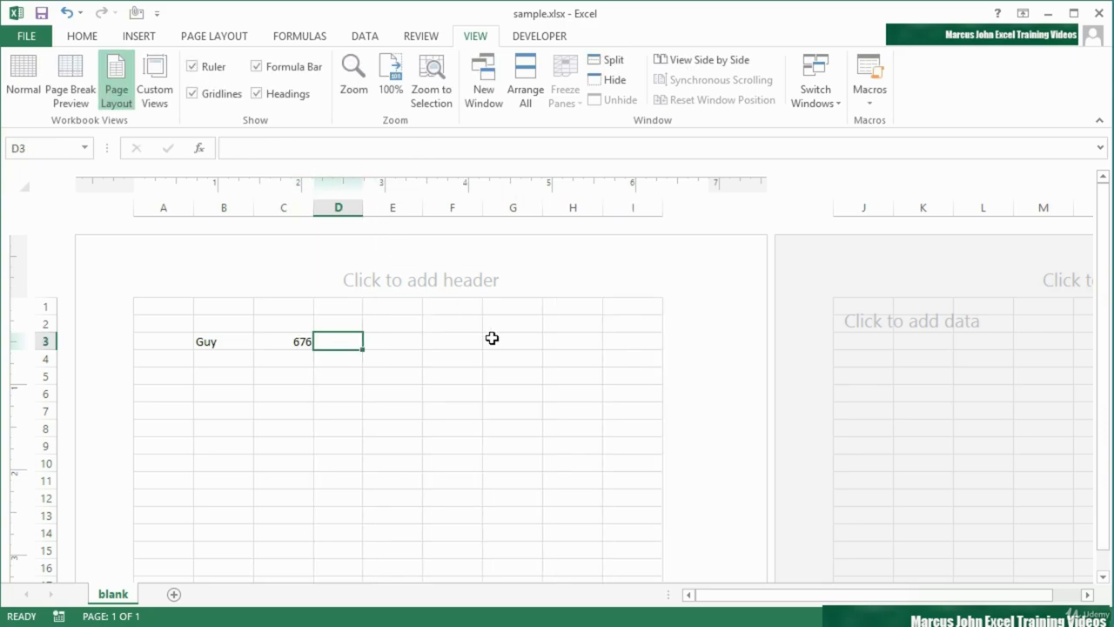
left_click_drag(659, 207, 648, 209)
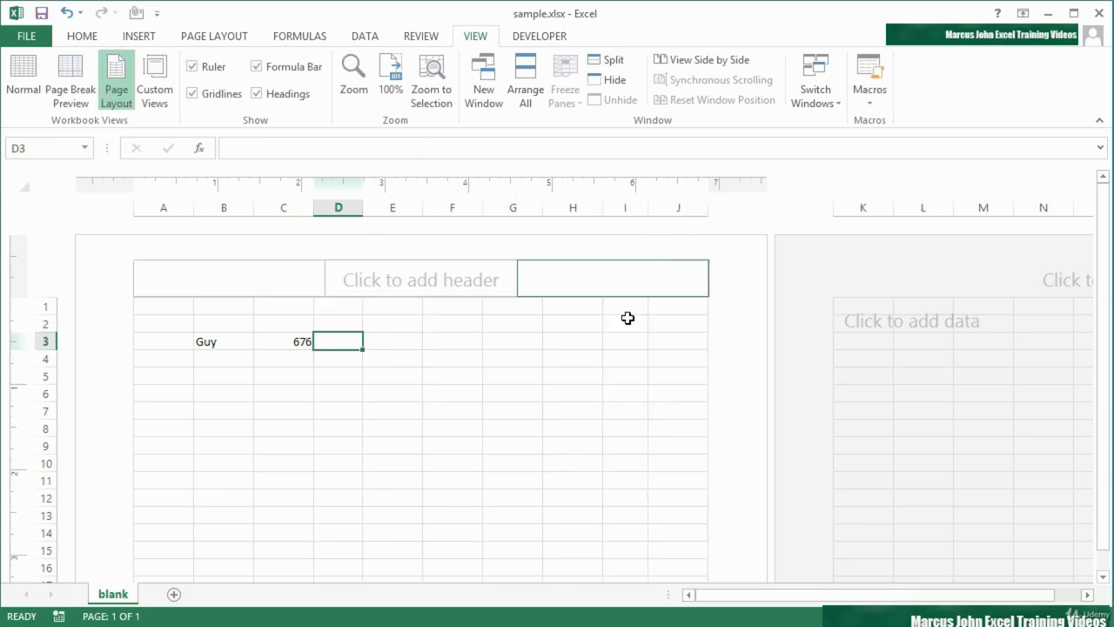
left_click(676, 308)
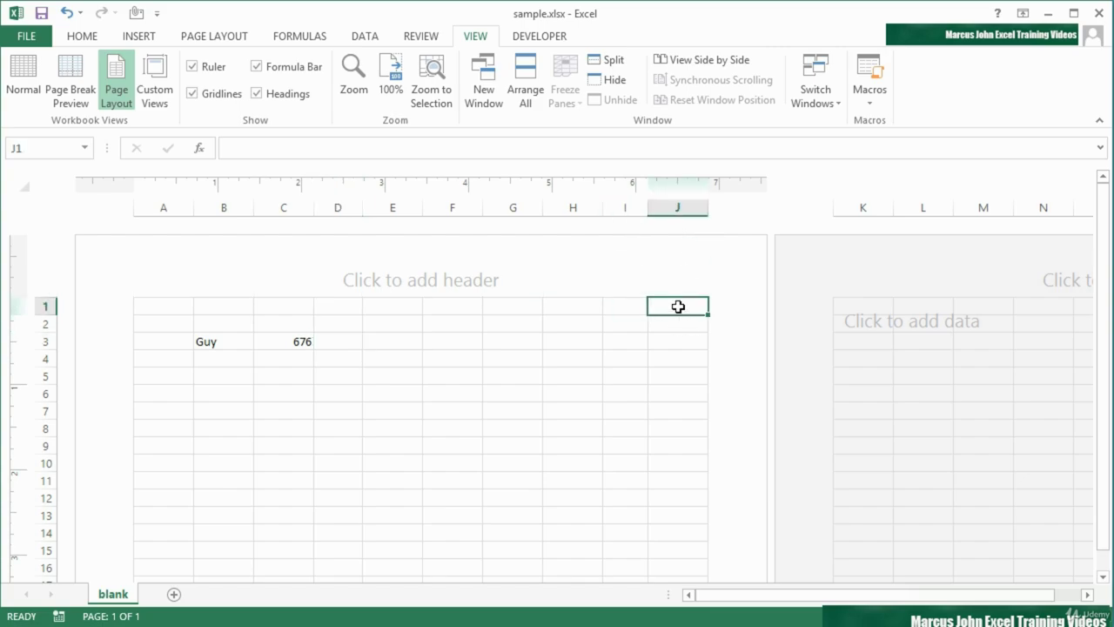
- Open the centre, left and right sections of the page header in turn
left_click(388, 280)
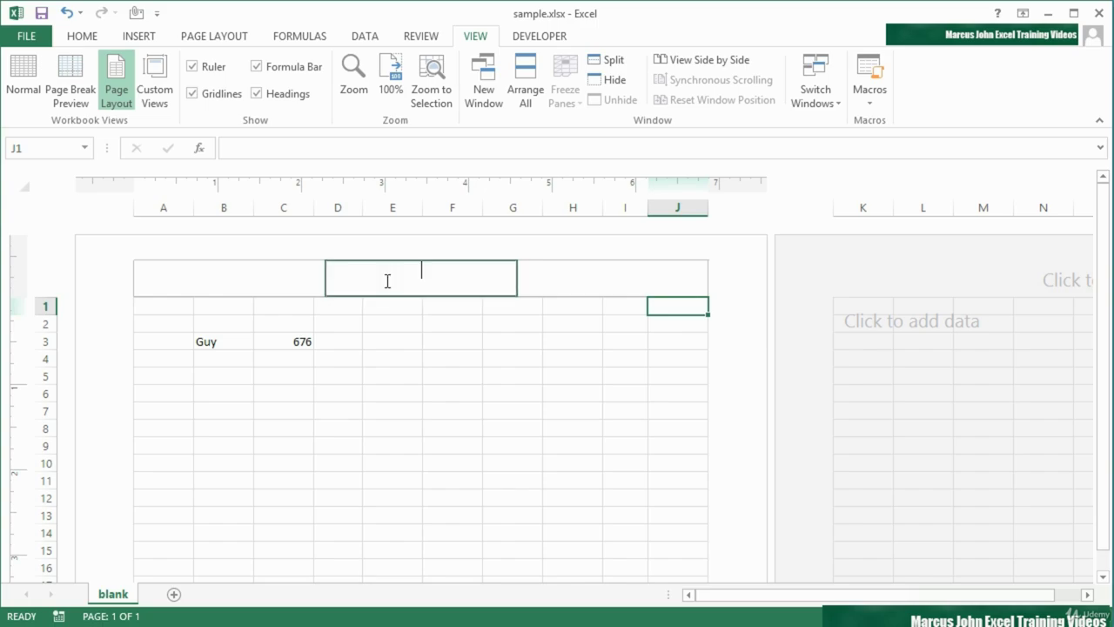
left_click(295, 288)
left_click(575, 274)
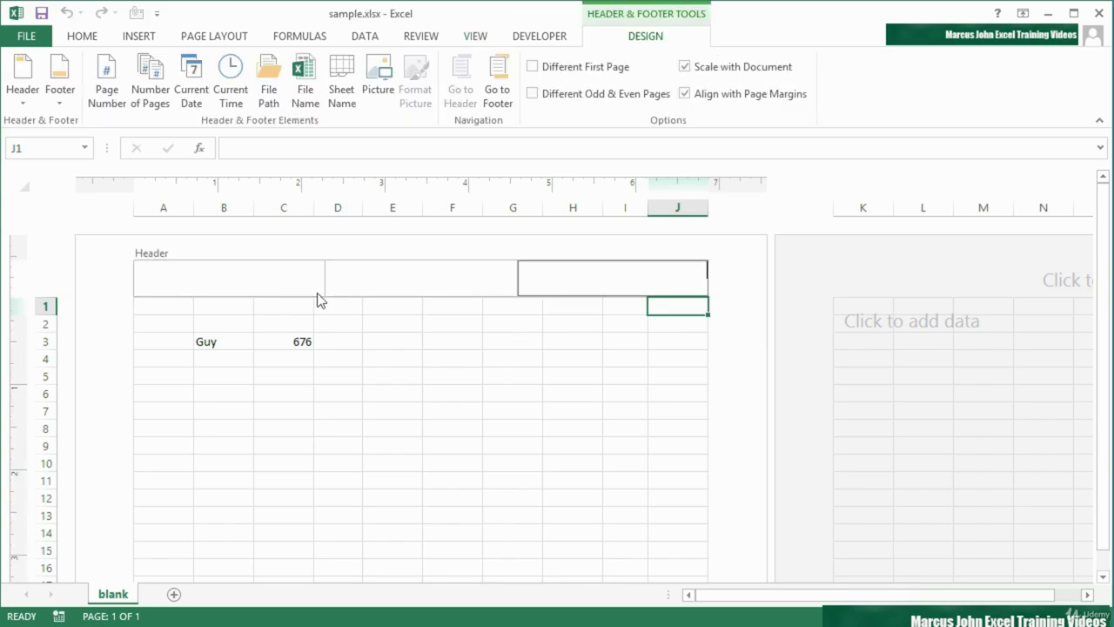
- Leave the page header by selecting cell C1 and switch the sheet back to Normal view
left_click(475, 36)
left_click(286, 305)
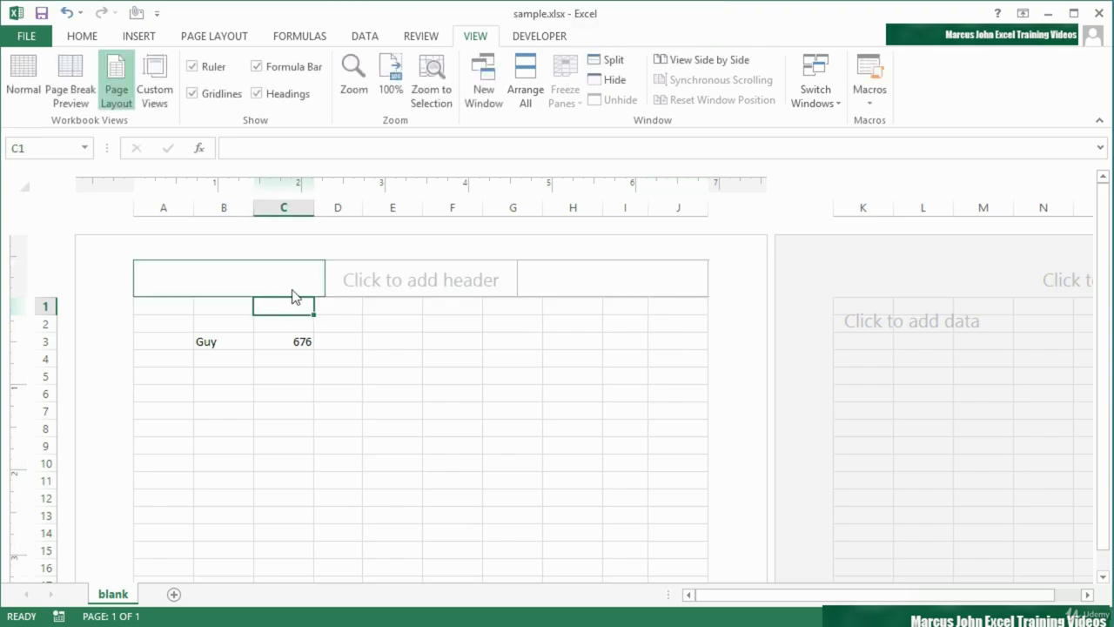
left_click(30, 84)
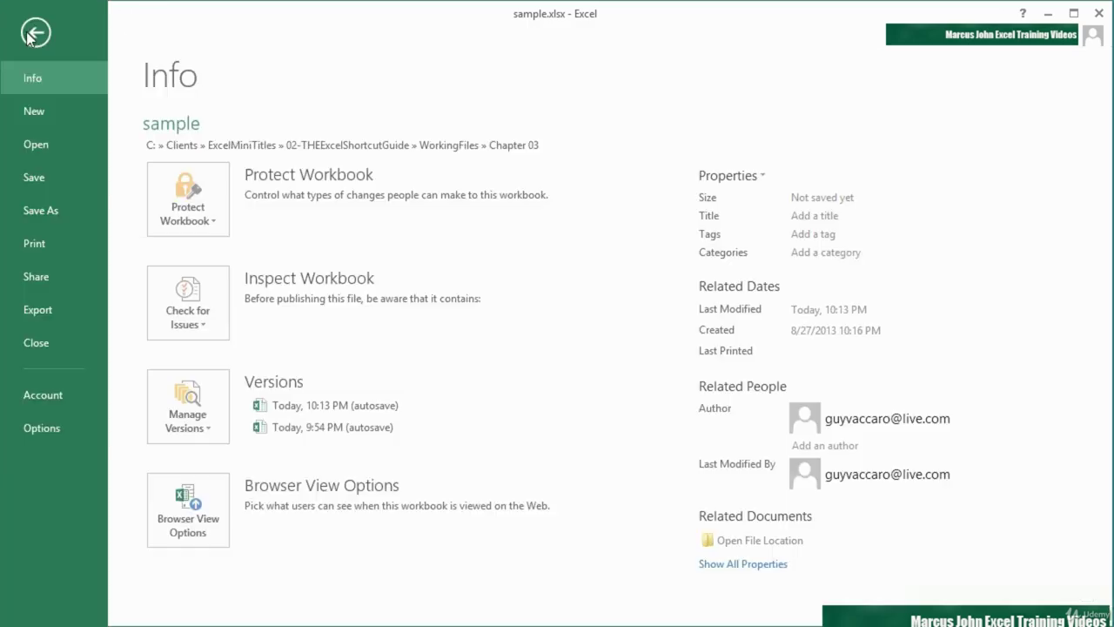
- Open the advanced Excel options and go to the Display settings
left_click(29, 35)
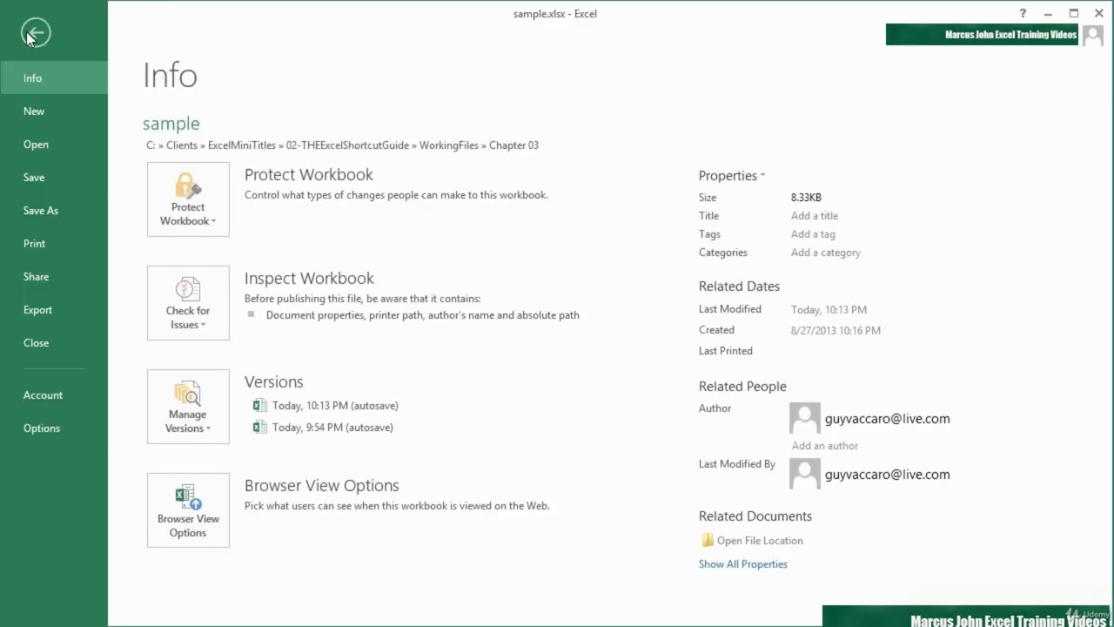
left_click(66, 424)
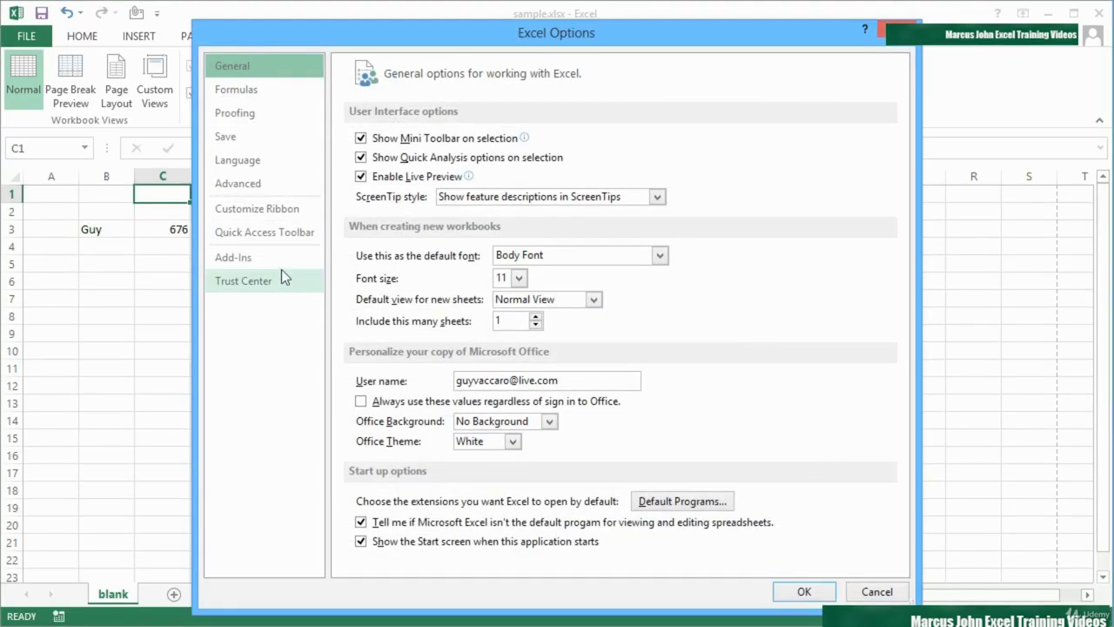
left_click(259, 181)
scroll(452, 351, "down", 1)
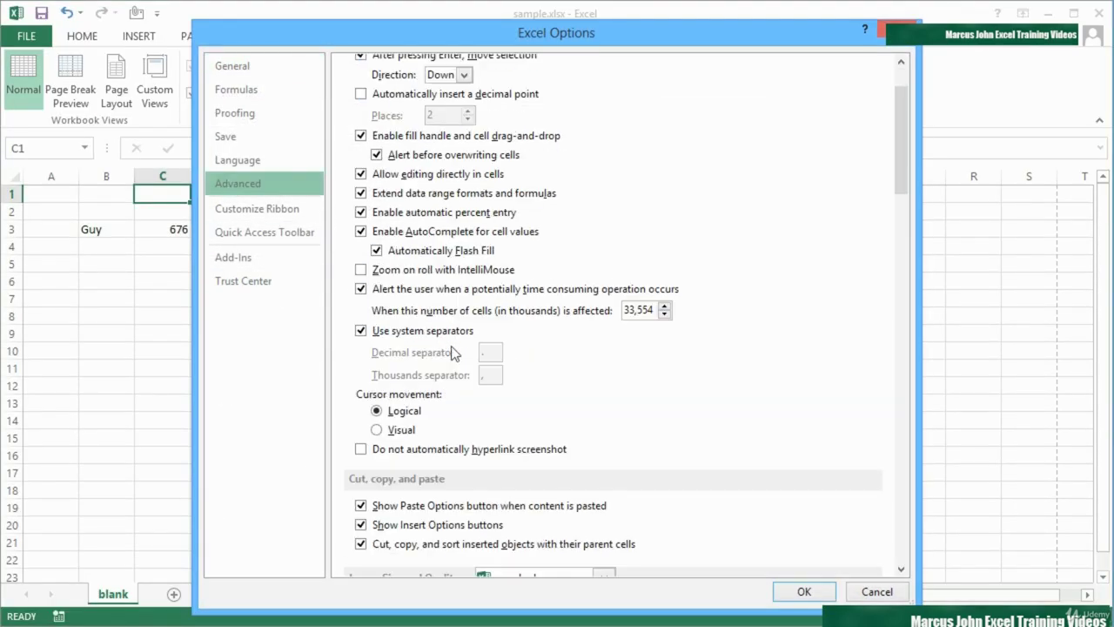
scroll(451, 351, "down", 8)
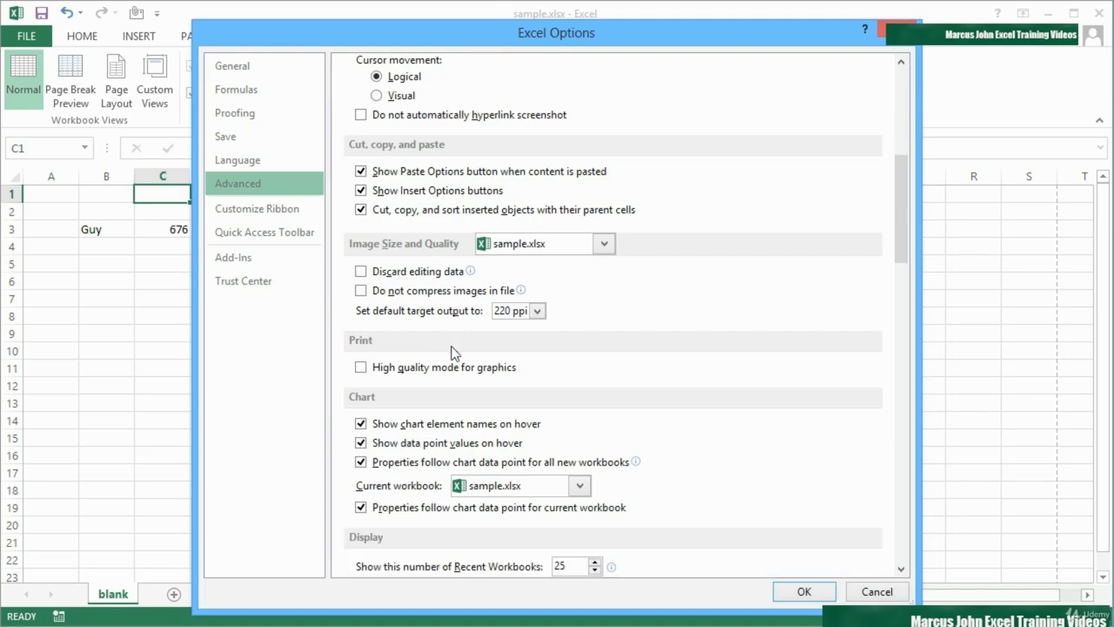
scroll(451, 352, "down", 5)
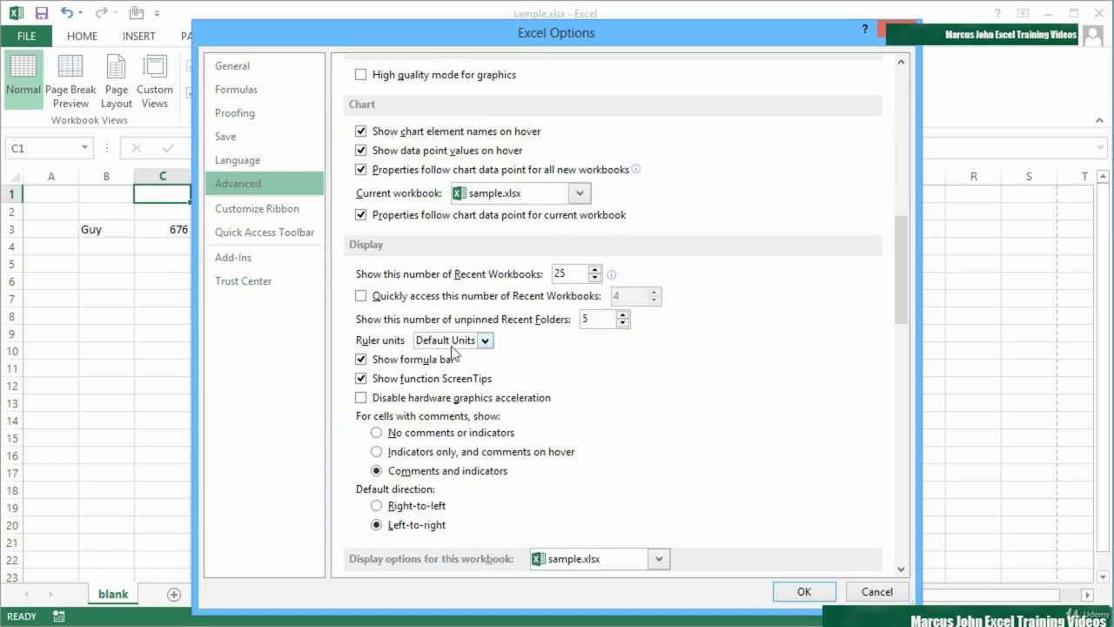
scroll(500, 364, "down", 1)
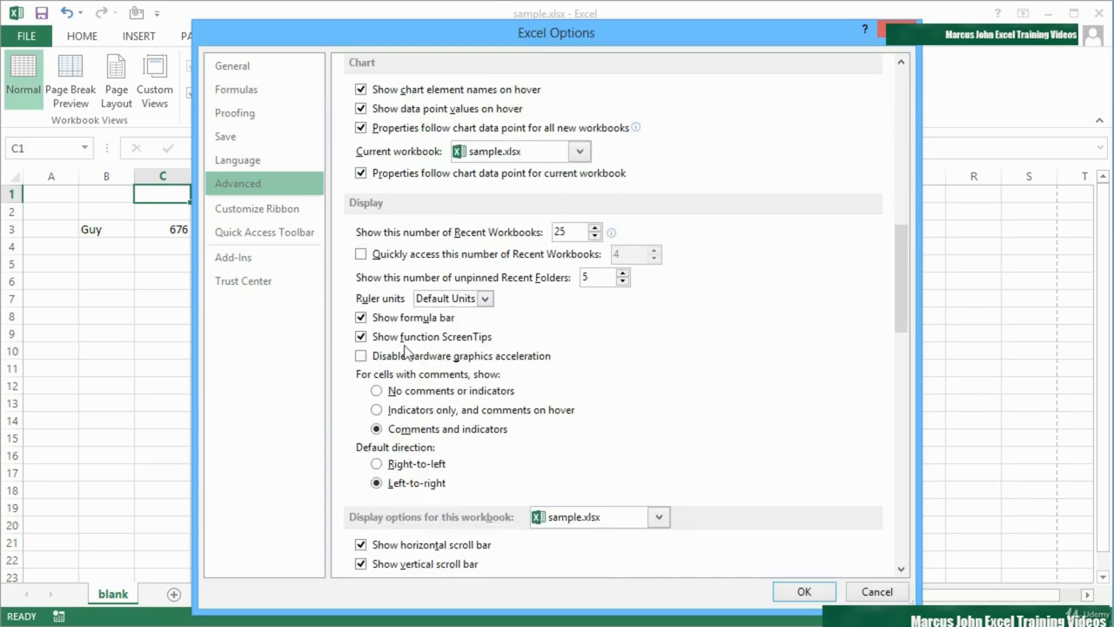
- Toggle the formula bar and function ScreenTips display options off and back on
left_click(369, 320)
left_click(366, 319)
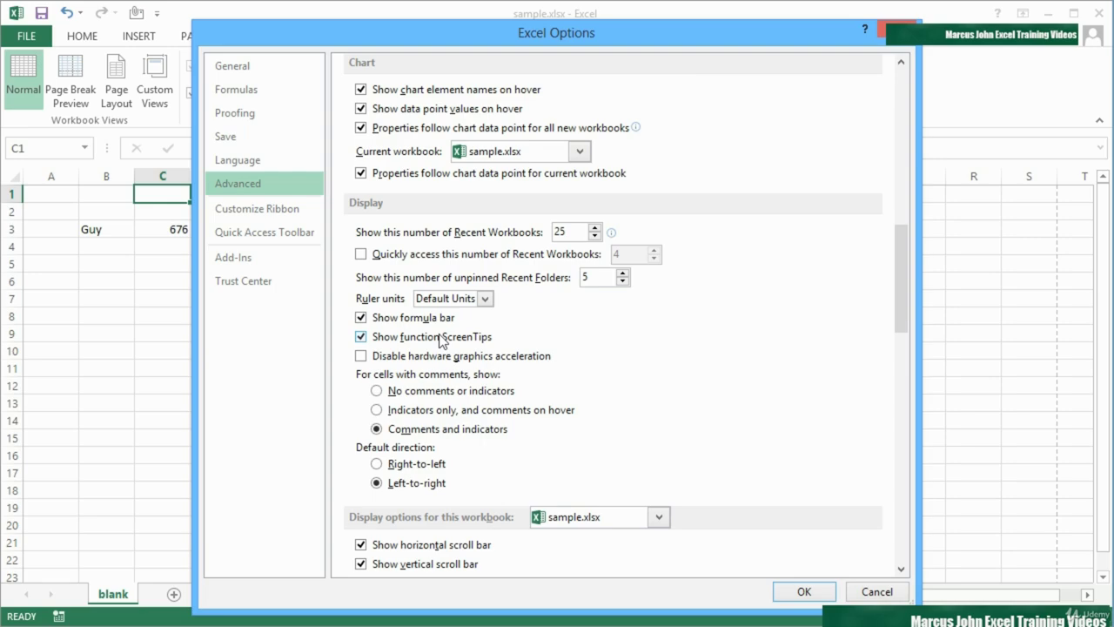
scroll(442, 341, "down", 1)
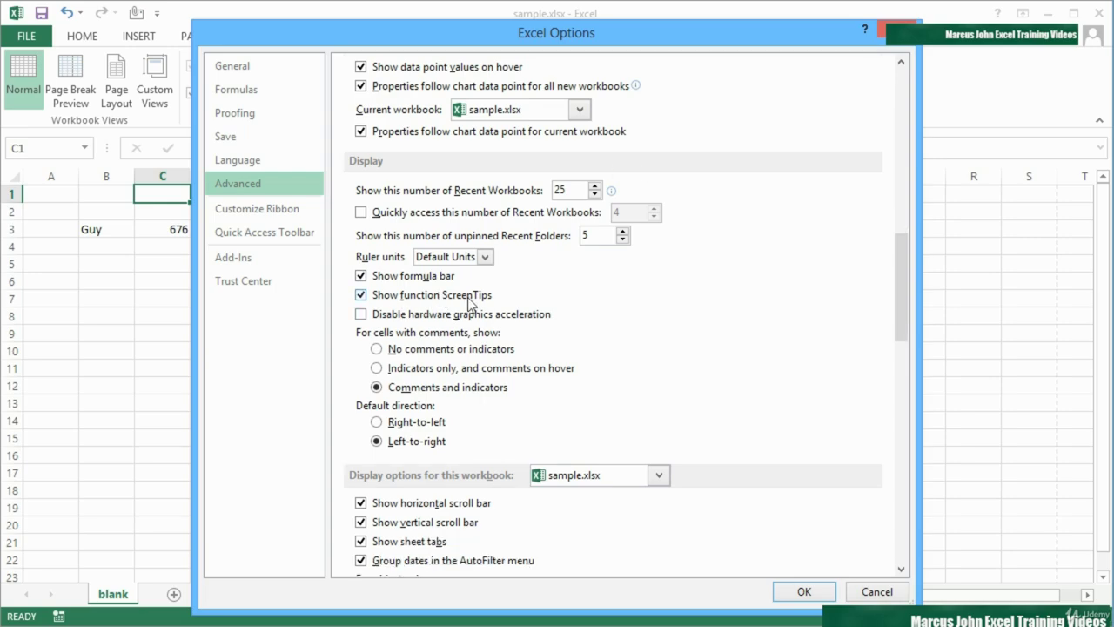
left_click(363, 297)
left_click(362, 296)
- Turn on right-to-left display for the blank worksheet in the advanced options and apply it
scroll(447, 353, "down", 3)
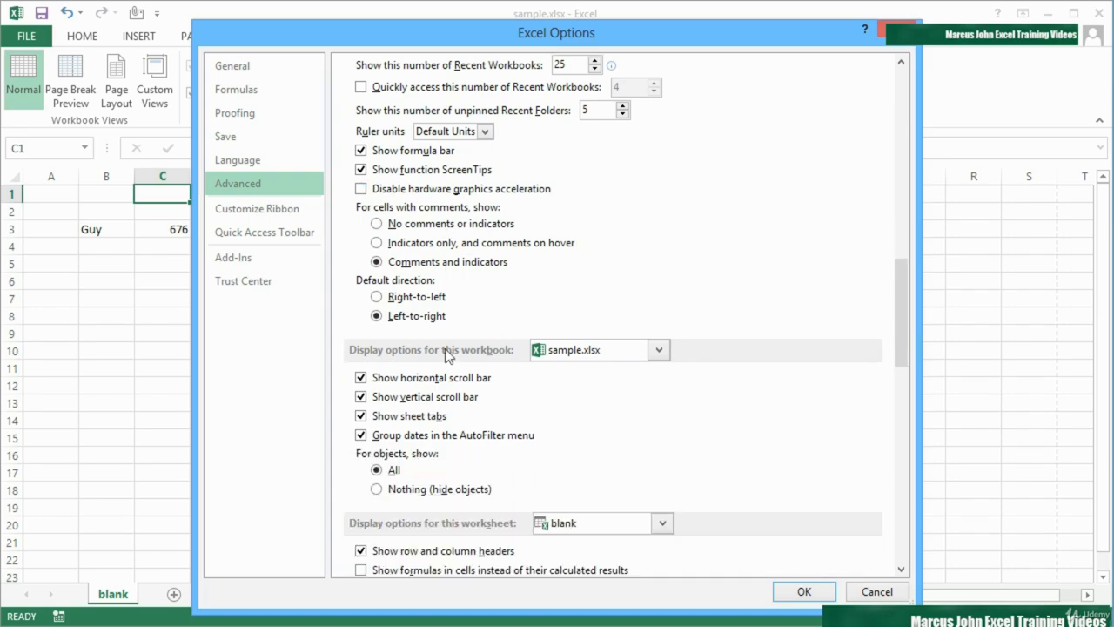
scroll(446, 353, "down", 1)
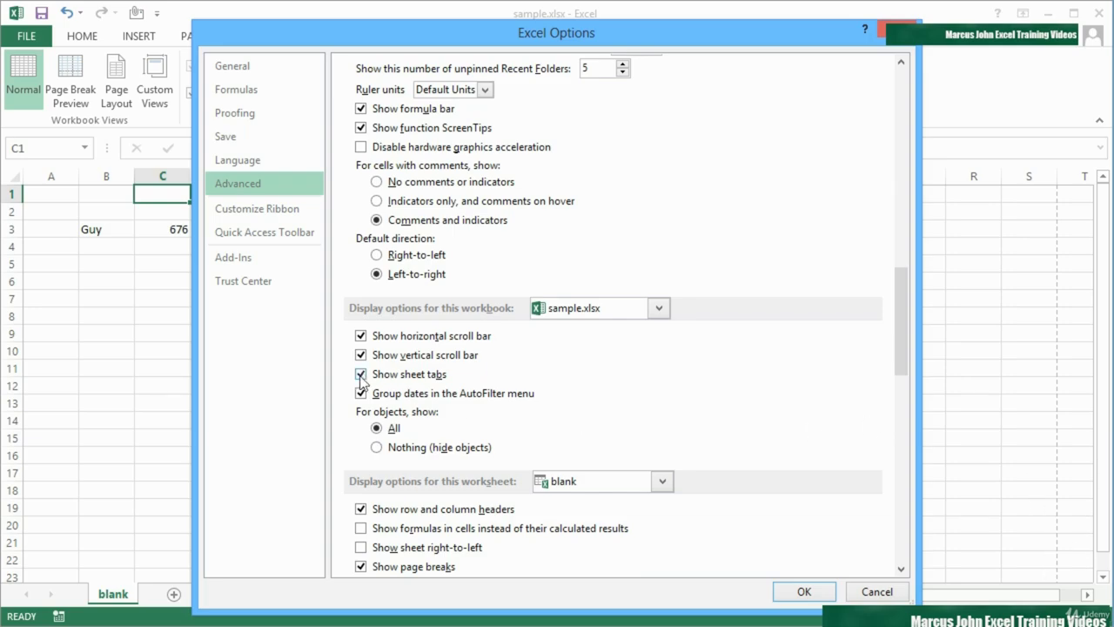
scroll(394, 388, "down", 3)
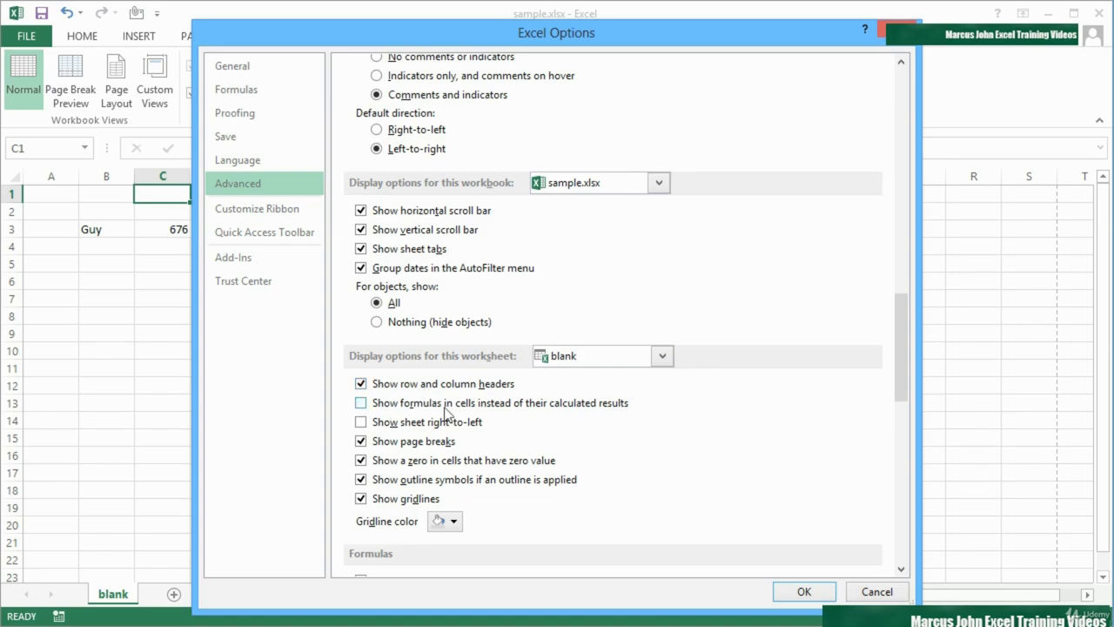
left_click(361, 422)
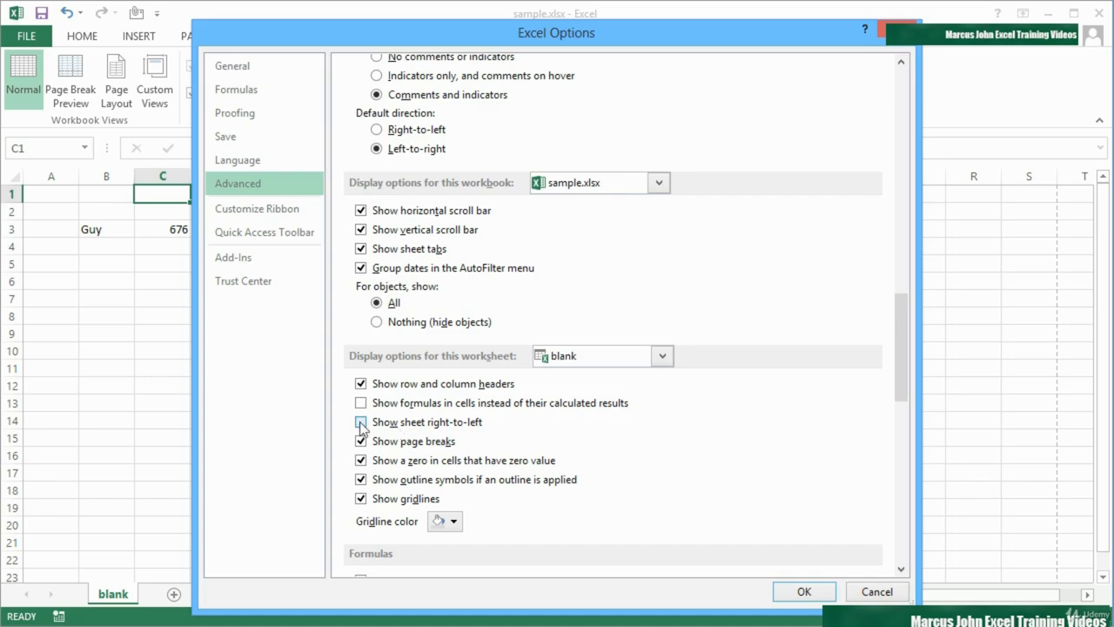
left_click(808, 593)
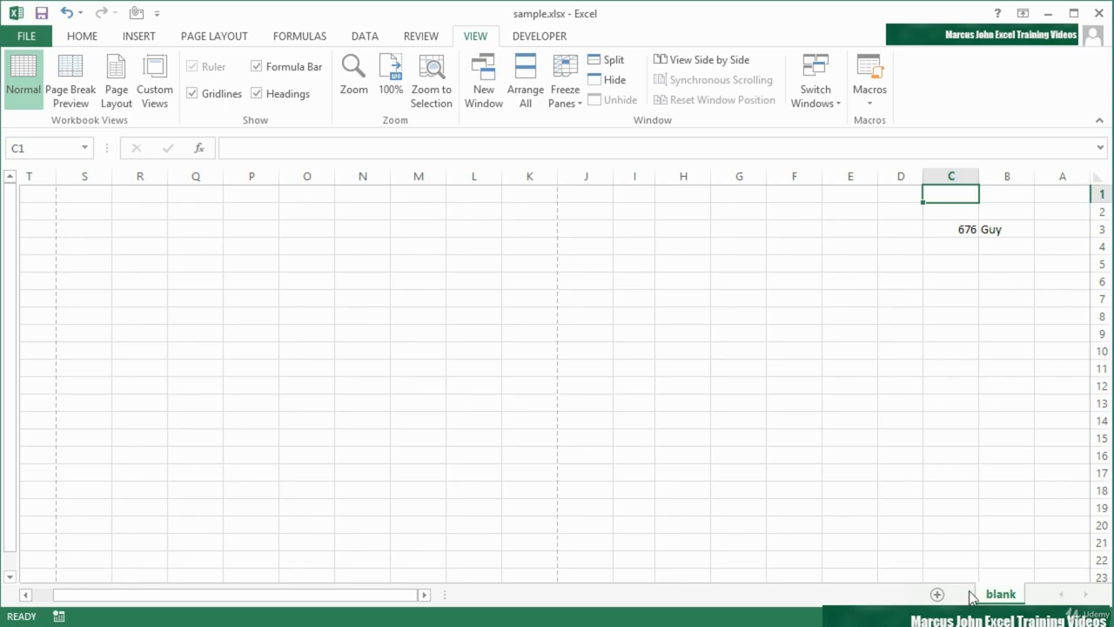
- Add a new worksheet and compare its layout with the blank sheet, ending on the new one
left_click(938, 594)
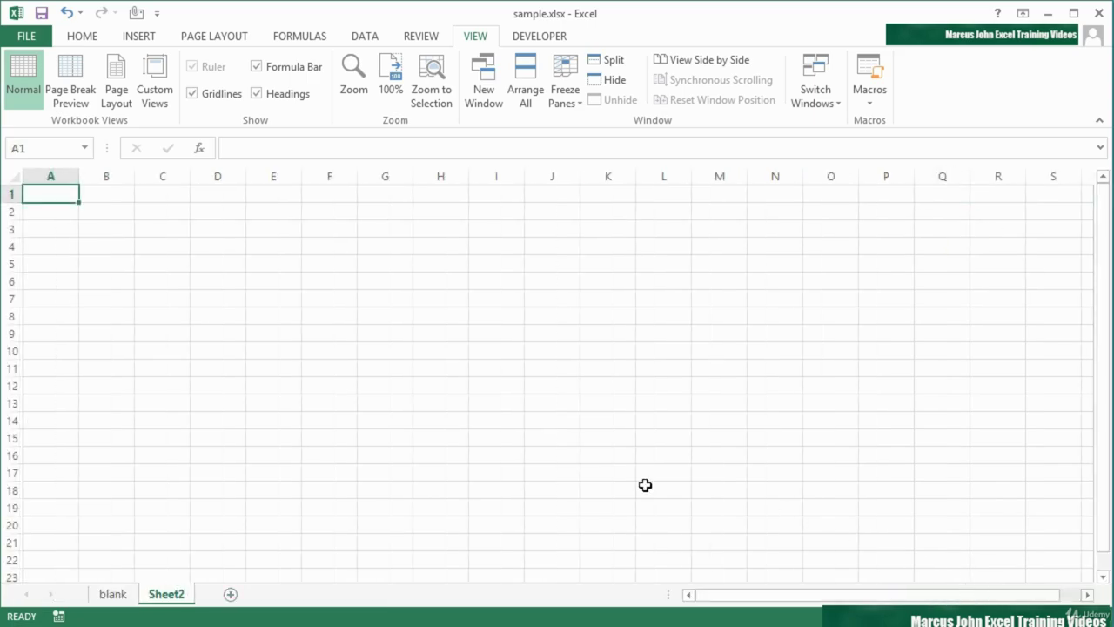
left_click(124, 596)
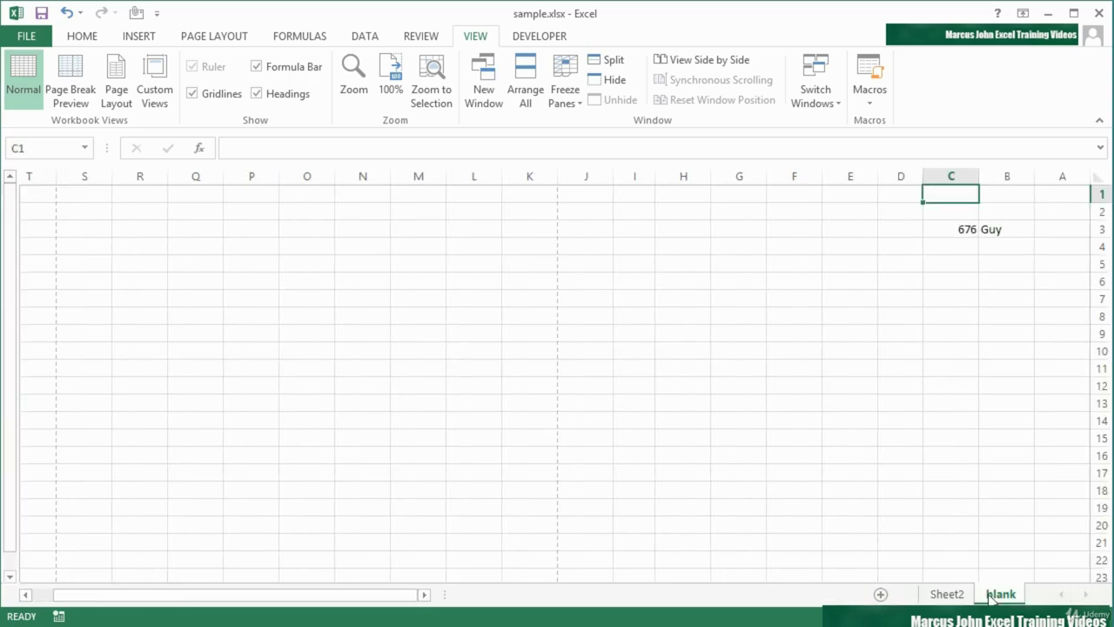
left_click(948, 595)
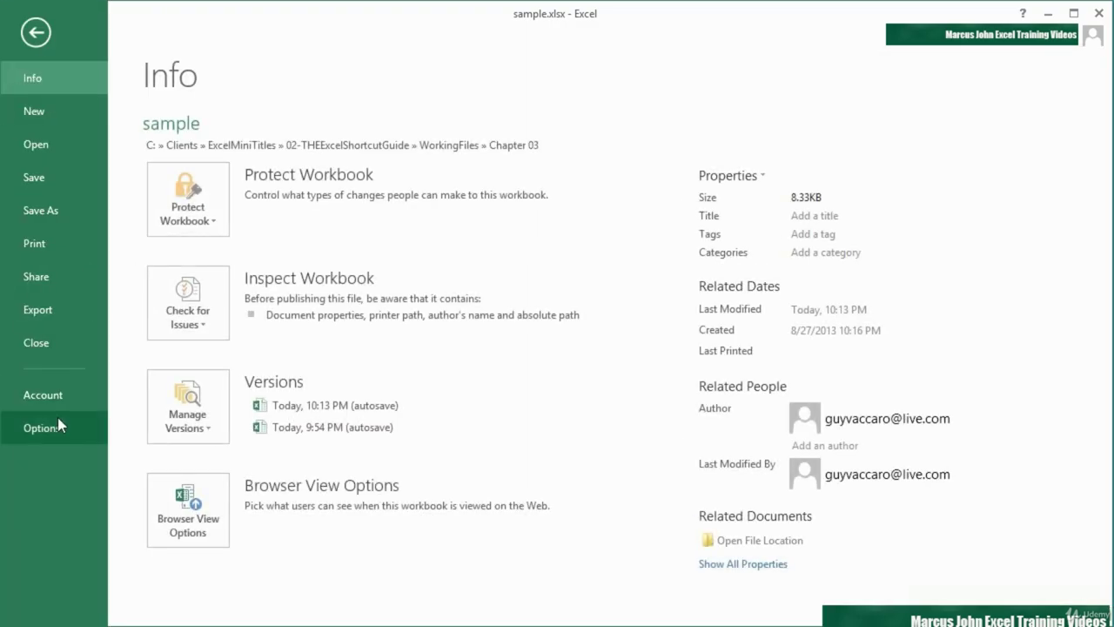
- Turn on right-to-left display for Sheet2 in the advanced options, keeping Sheet2 as the target worksheet, and apply it
left_click(58, 422)
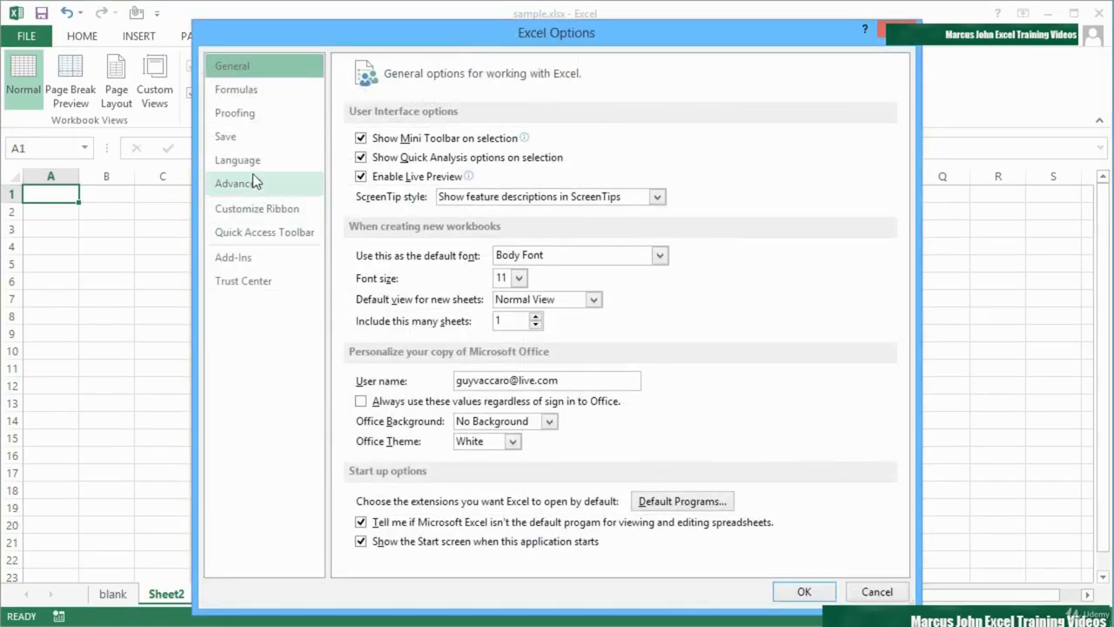
left_click(252, 184)
scroll(366, 331, "down", 15)
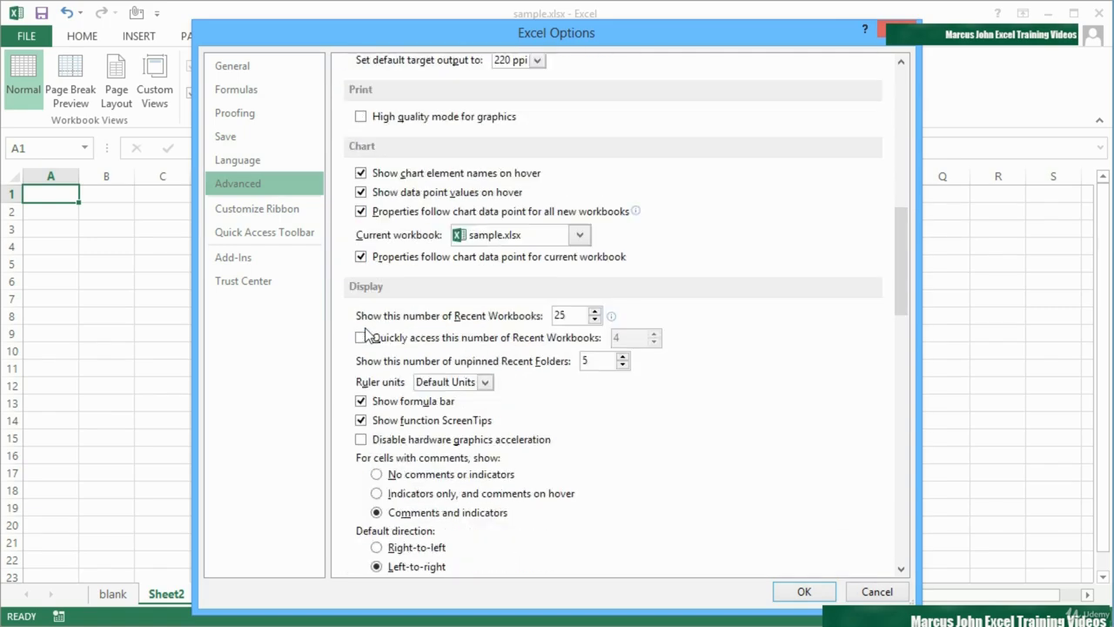
scroll(365, 332, "down", 3)
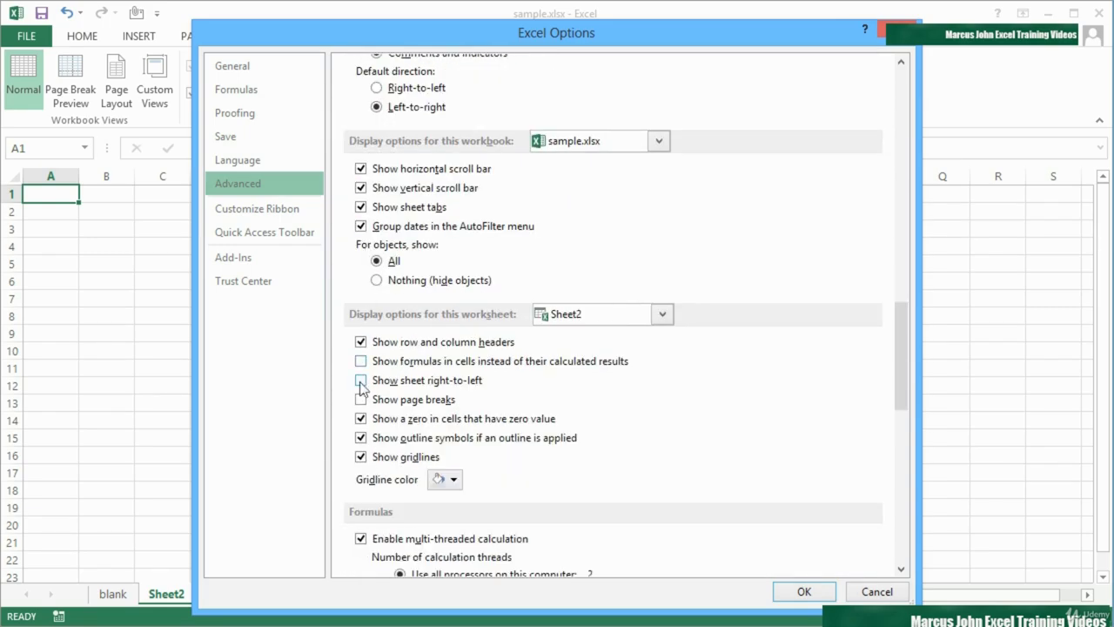
left_click(362, 382)
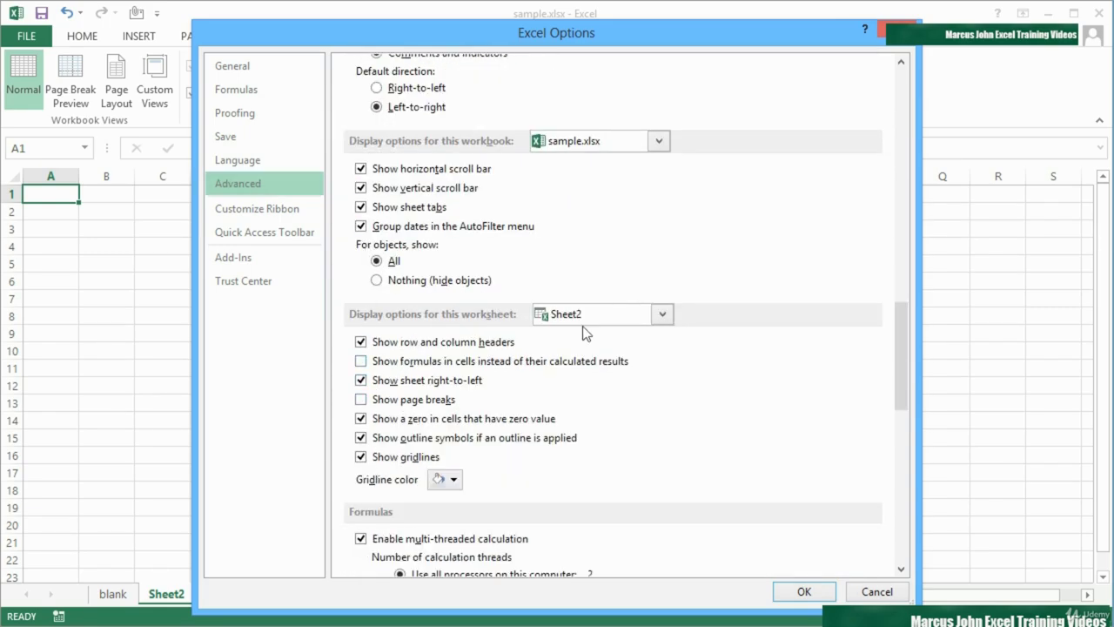
left_click(663, 316)
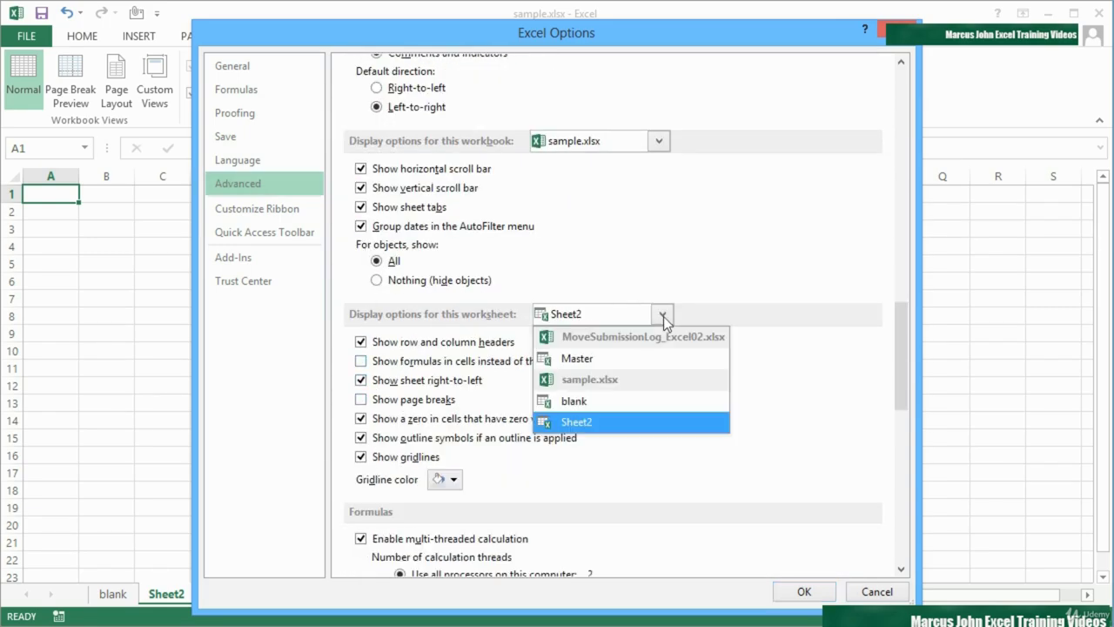
left_click(607, 419)
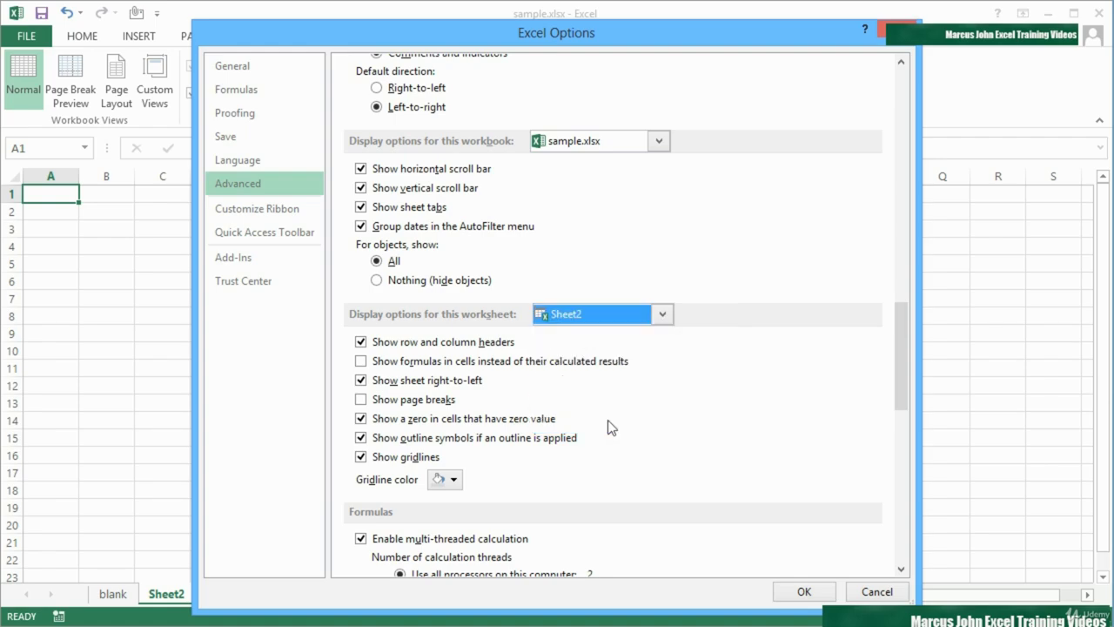
left_click(806, 592)
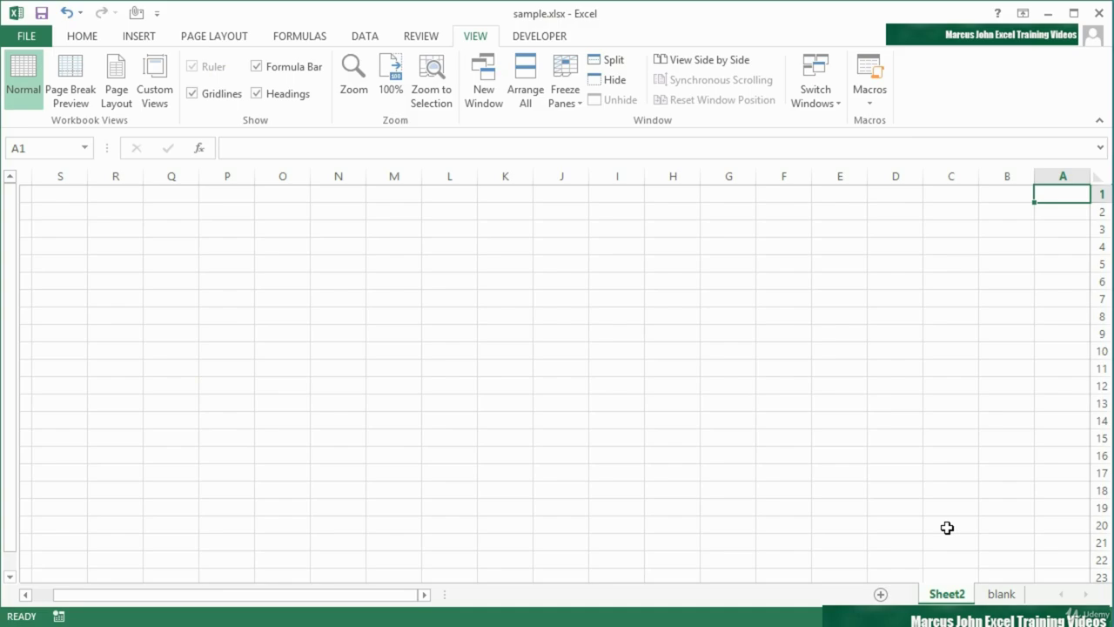
- Switch to the blank sheet and review the advanced display options, including the workbook choice for the workbook-level settings
left_click(999, 594)
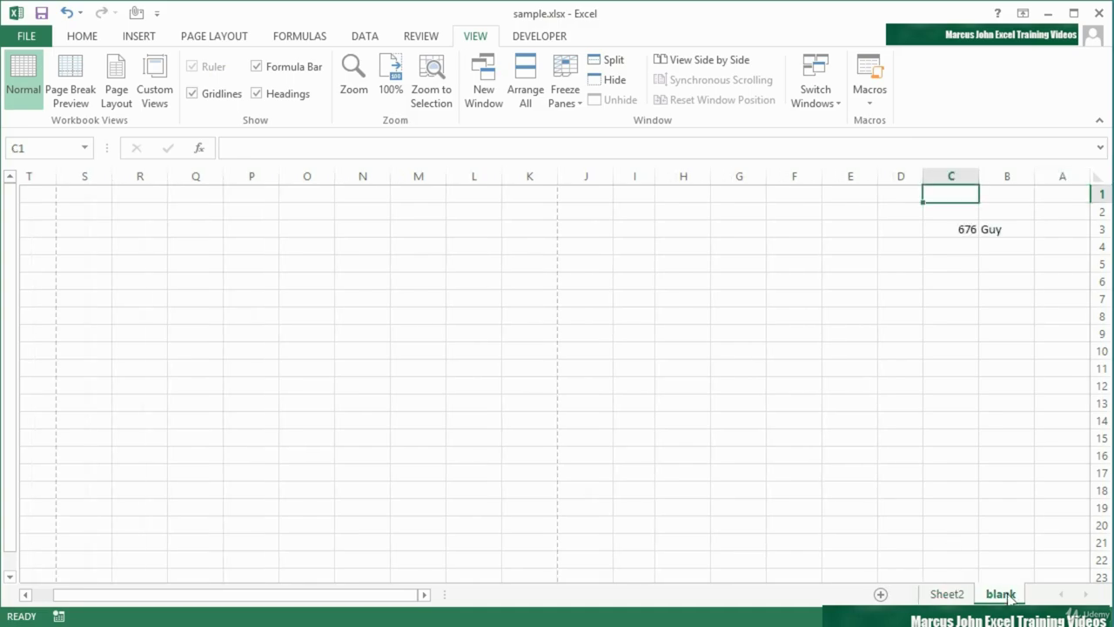
left_click(37, 35)
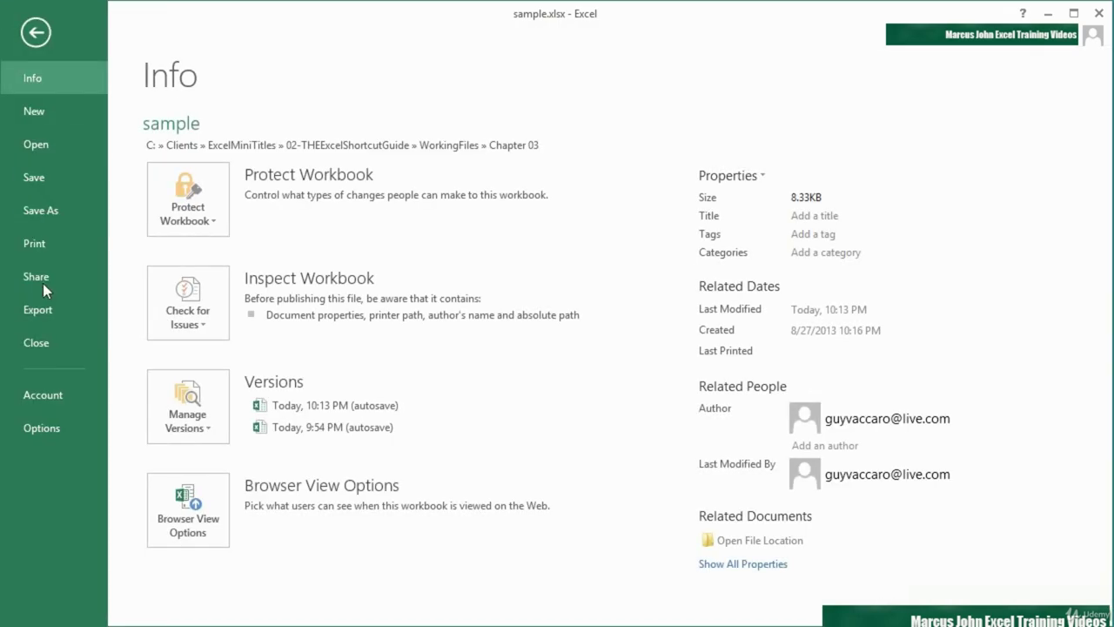
left_click(46, 423)
left_click(271, 182)
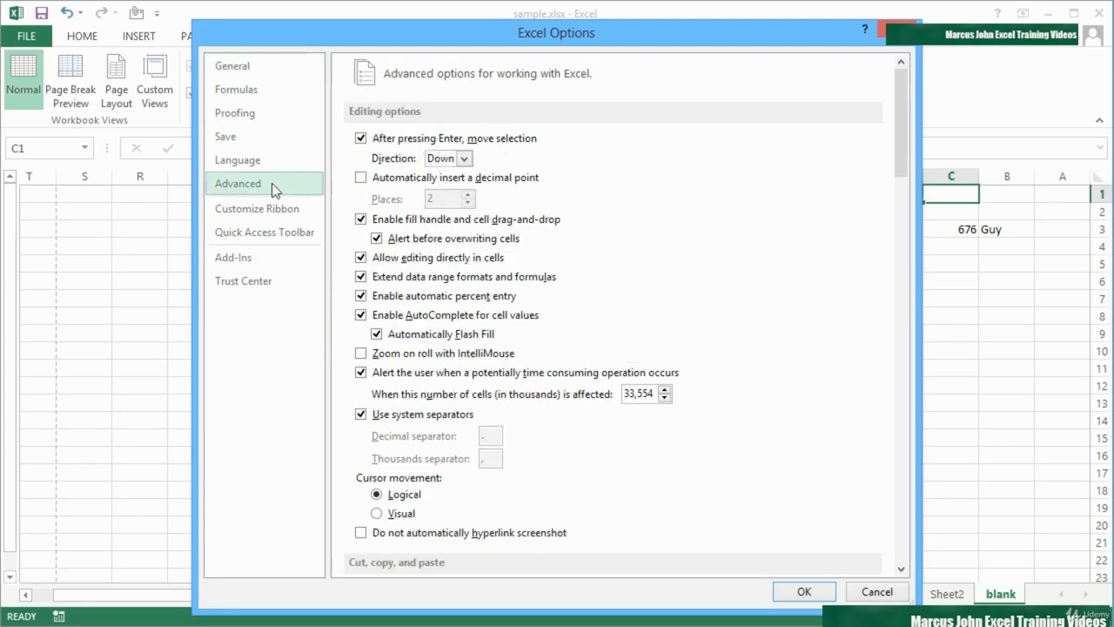
scroll(450, 370, "down", 7)
scroll(450, 370, "down", 6)
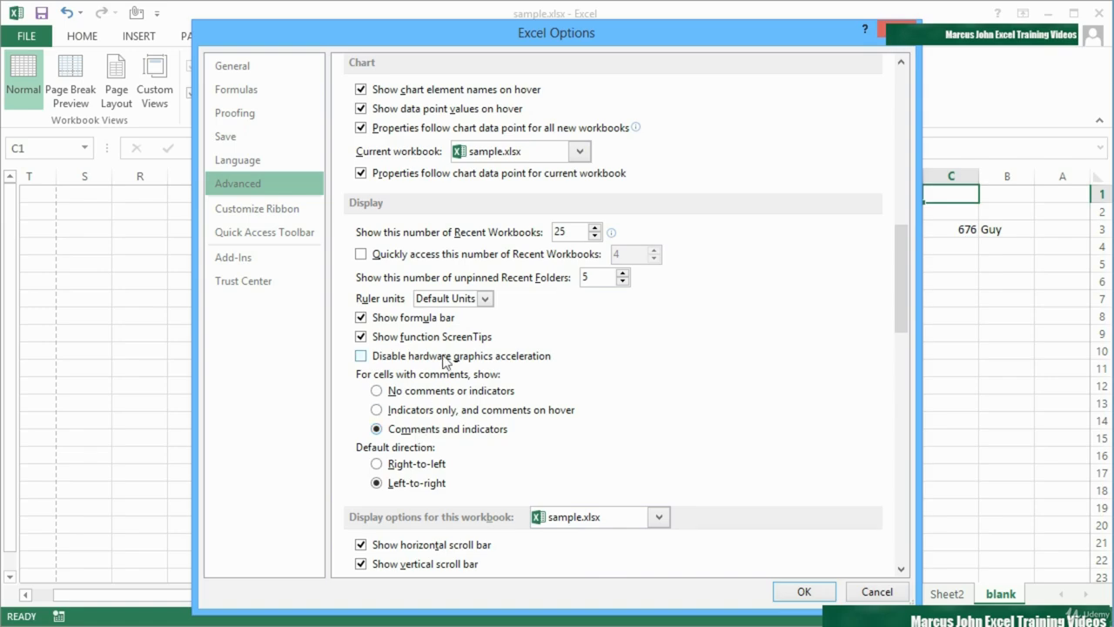
scroll(505, 442, "down", 1)
scroll(504, 441, "down", 3)
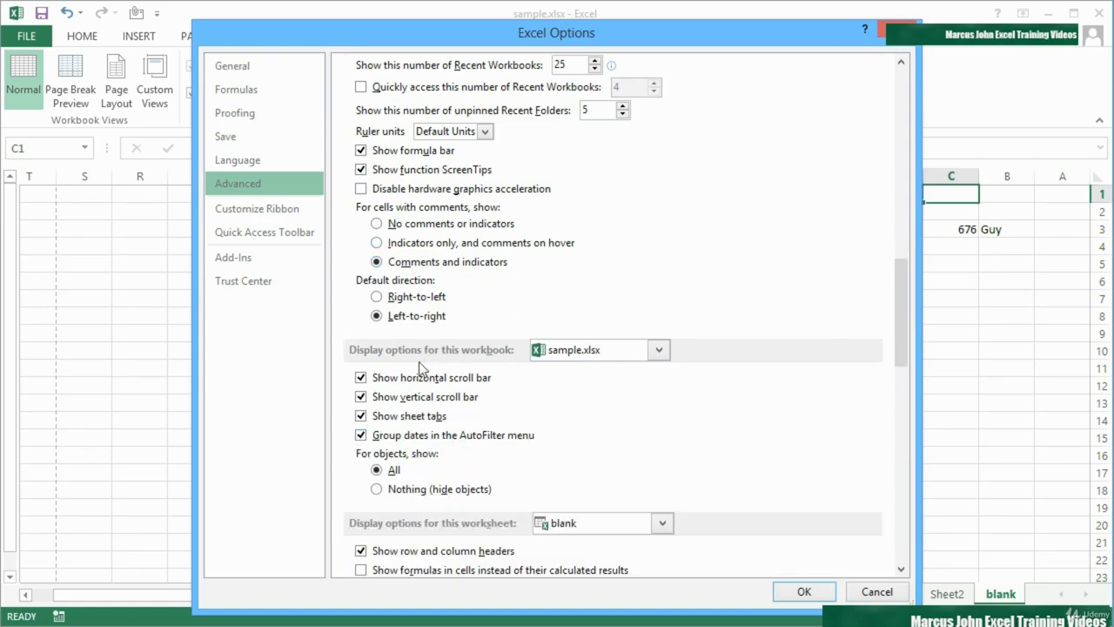
left_click(594, 355)
left_click(592, 351)
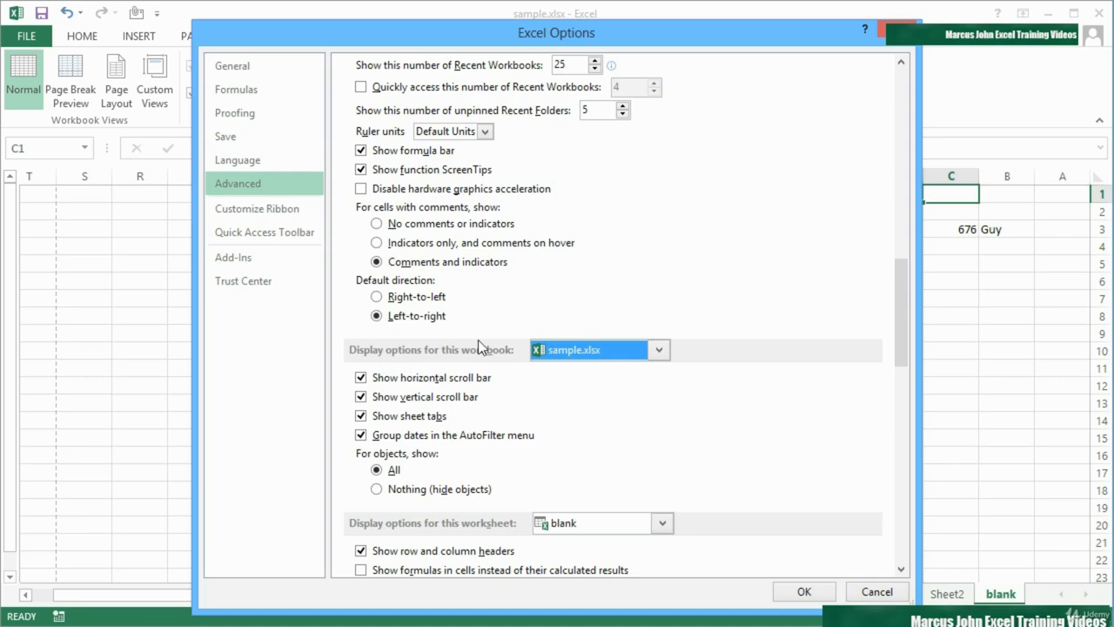
- Turn off right-to-left display for the blank worksheet, set its gridline color to orange and apply the options
scroll(478, 340, "down", 5)
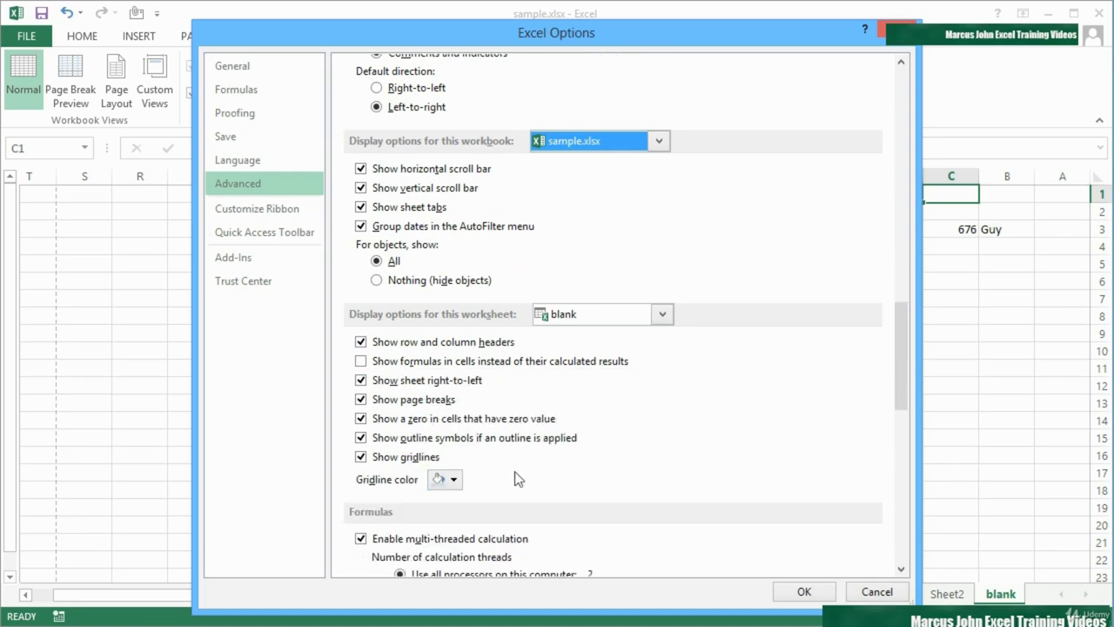
left_click(663, 314)
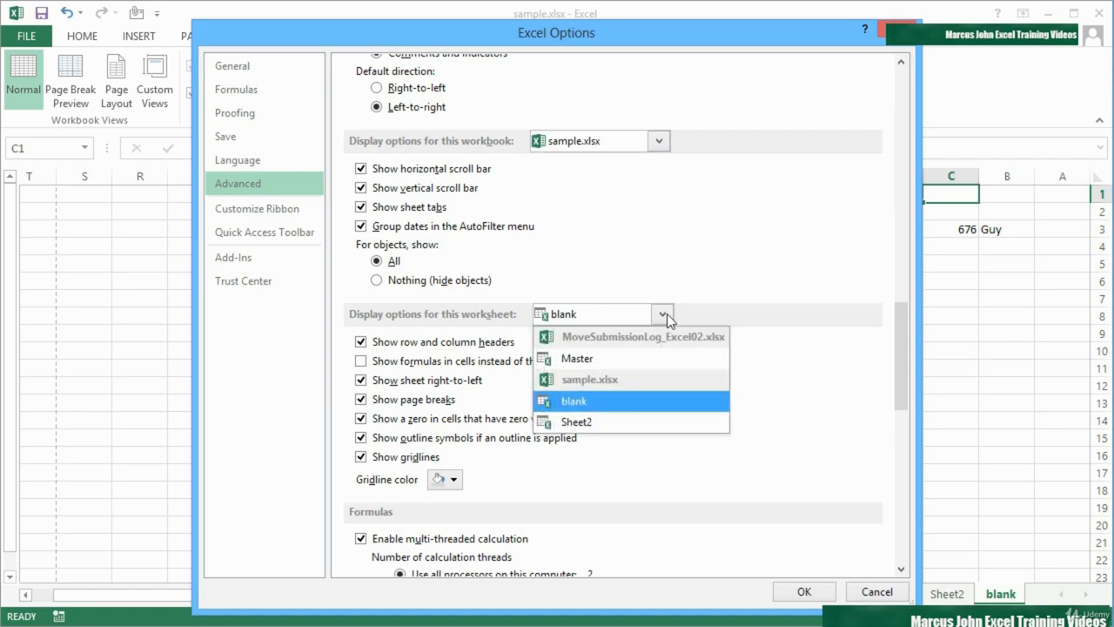
left_click(759, 376)
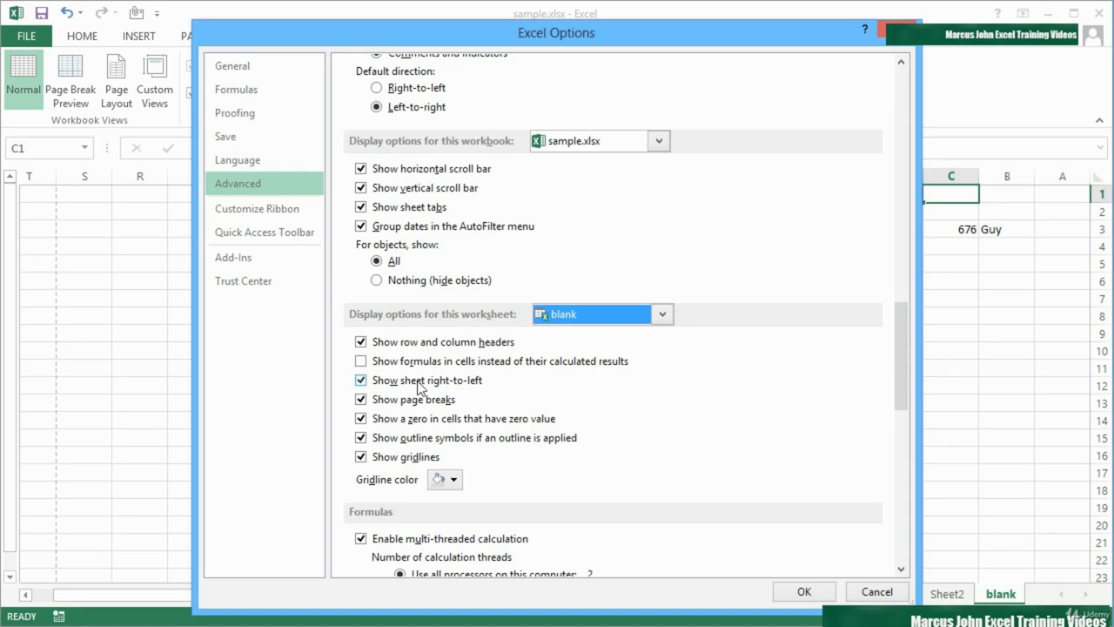
left_click(362, 383)
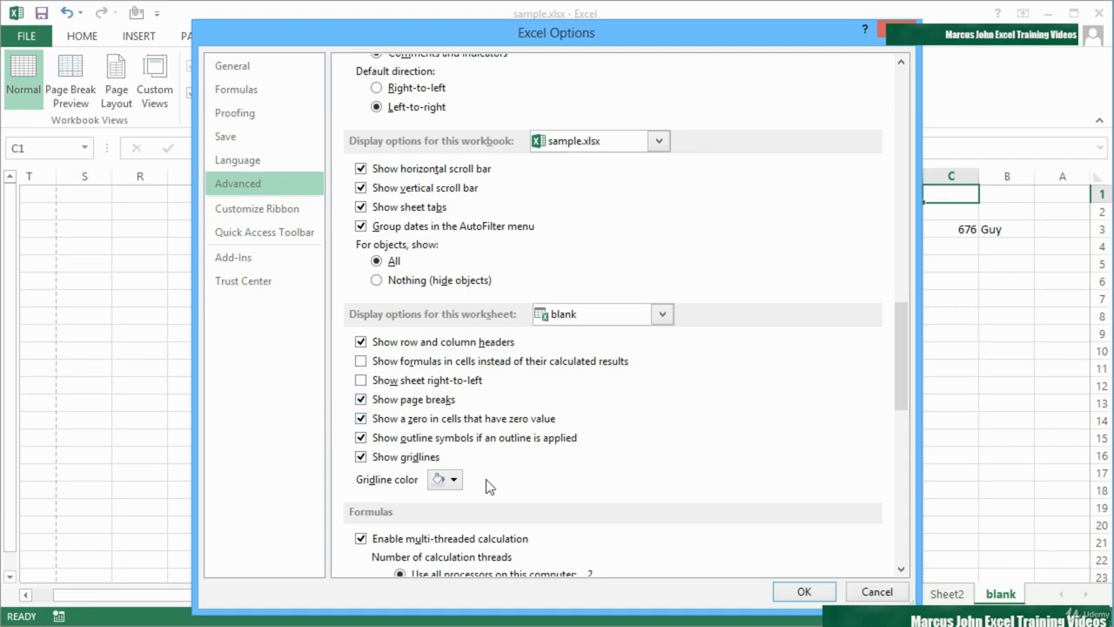
left_click(453, 479)
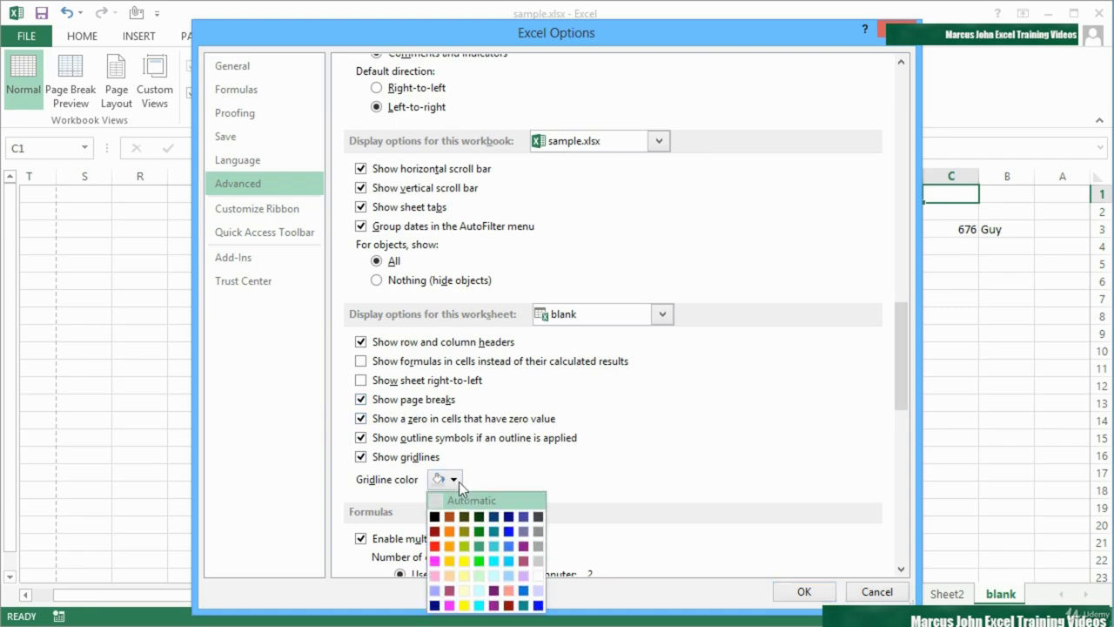
left_click(450, 531)
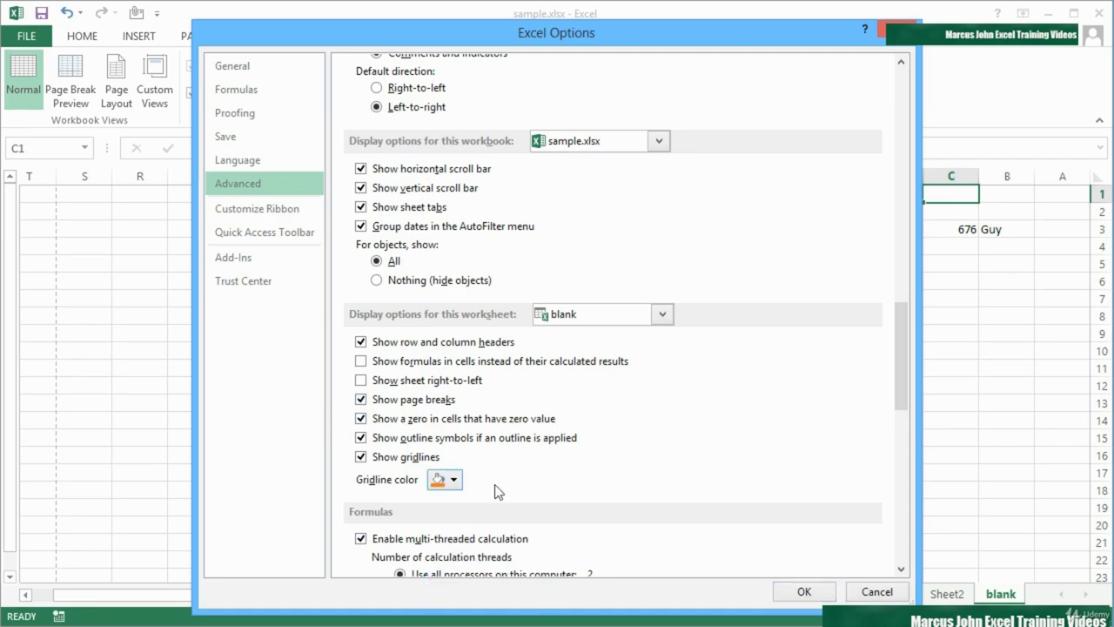
left_click(801, 592)
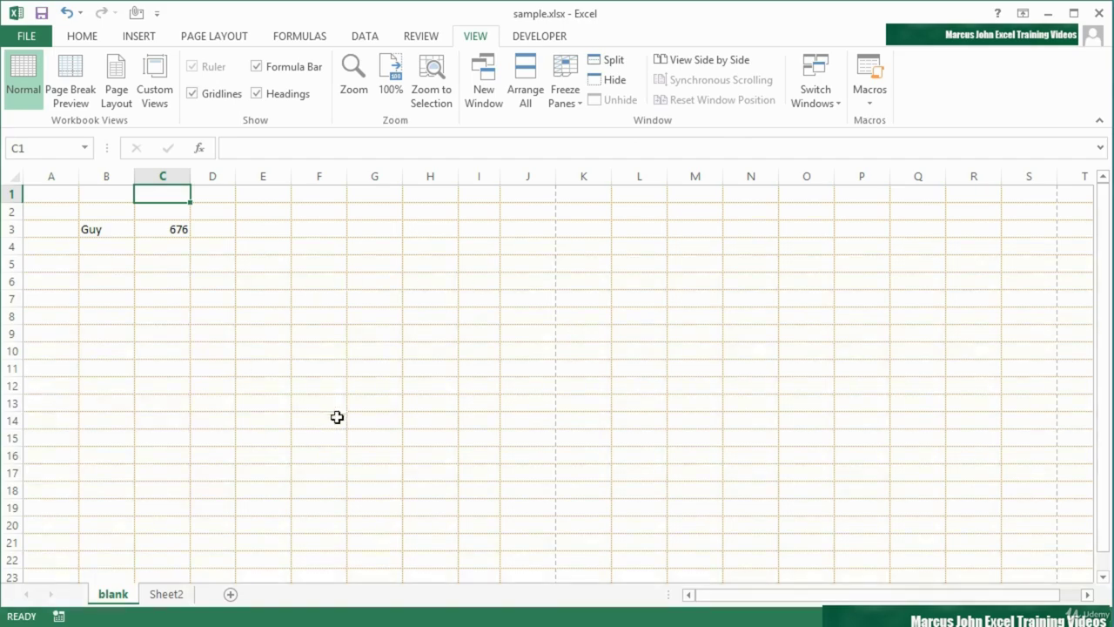
- Switch to Sheet2 and turn off its right-to-left display in the advanced worksheet options
left_click(165, 595)
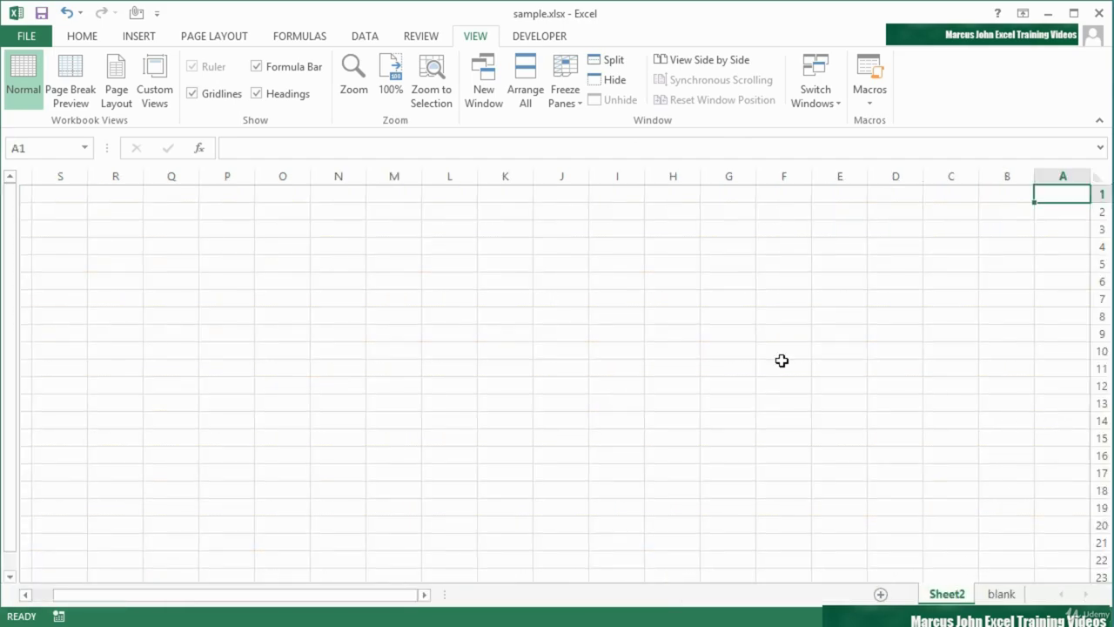
left_click(26, 40)
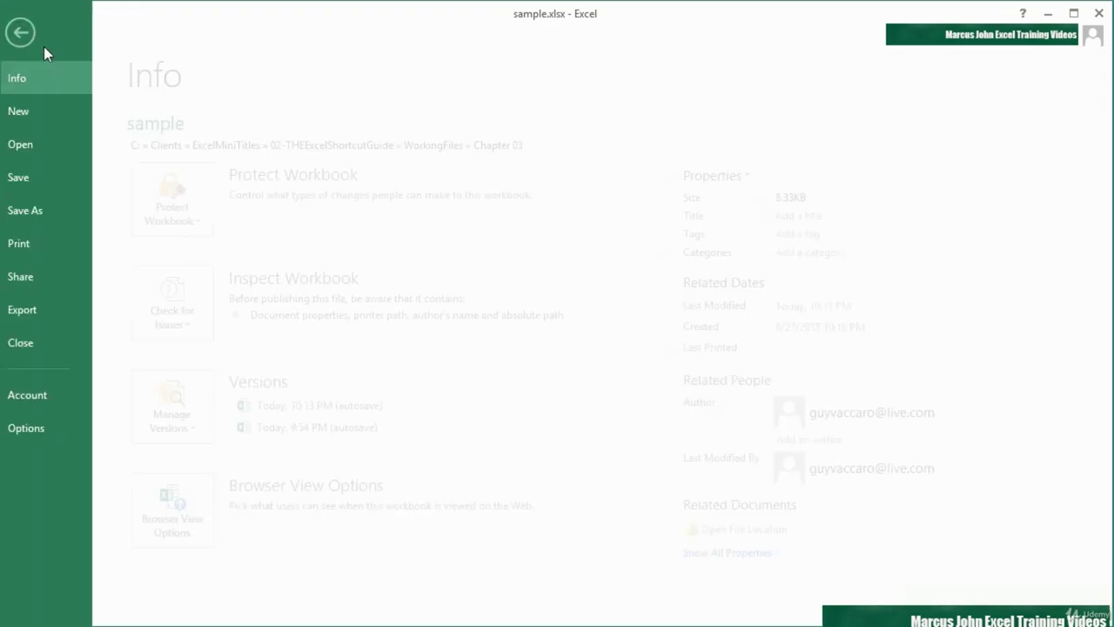
left_click(62, 423)
left_click(250, 187)
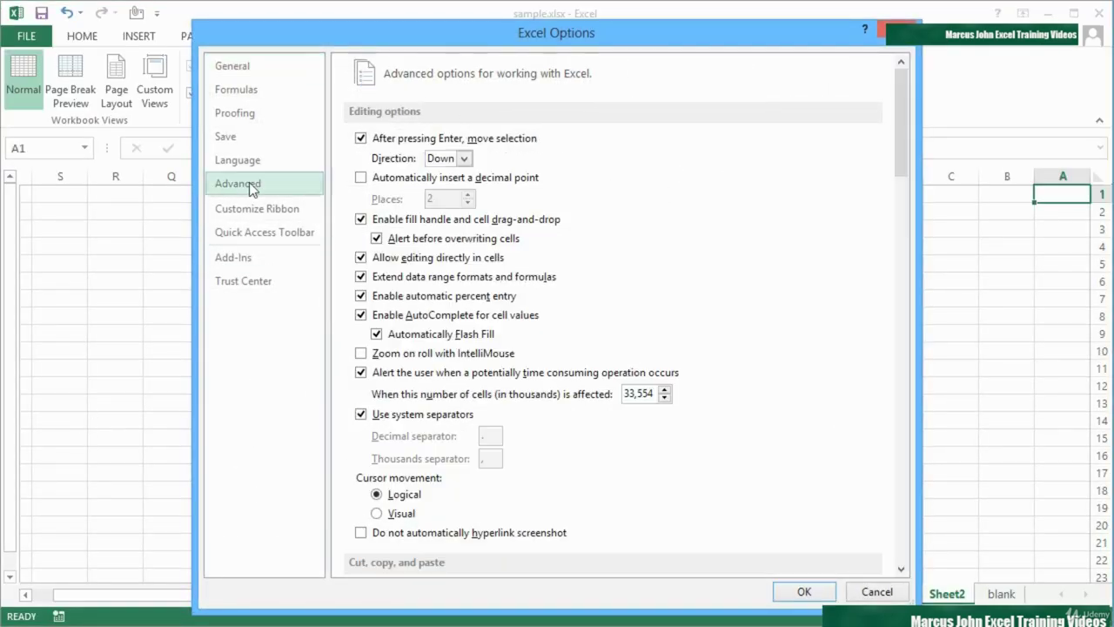
scroll(484, 411, "down", 8)
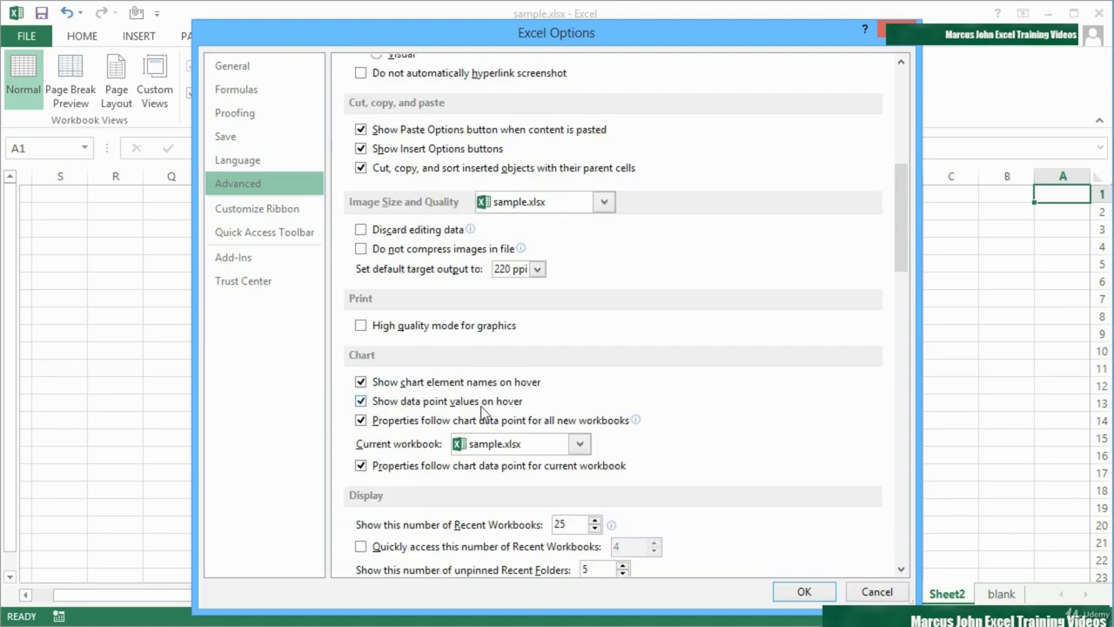
scroll(481, 407, "down", 8)
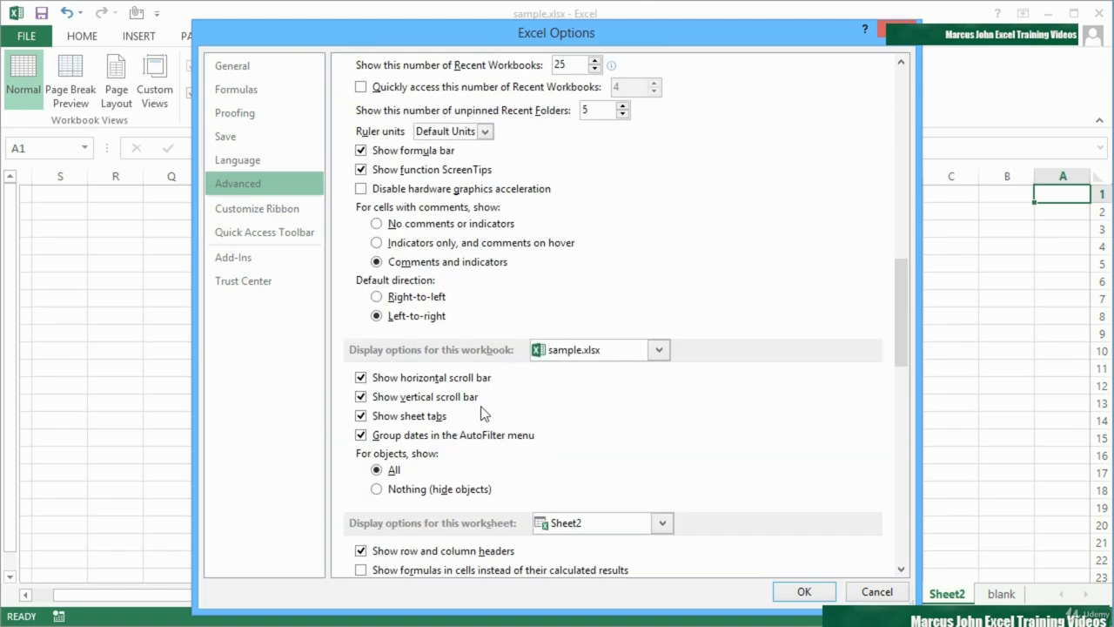
scroll(483, 411, "down", 5)
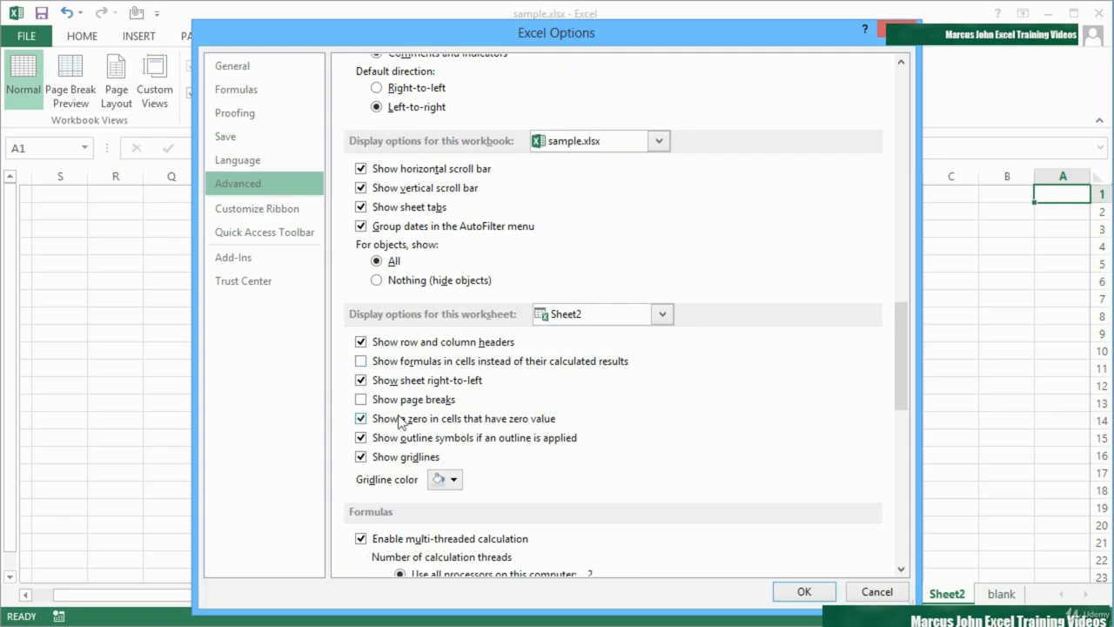
left_click(361, 382)
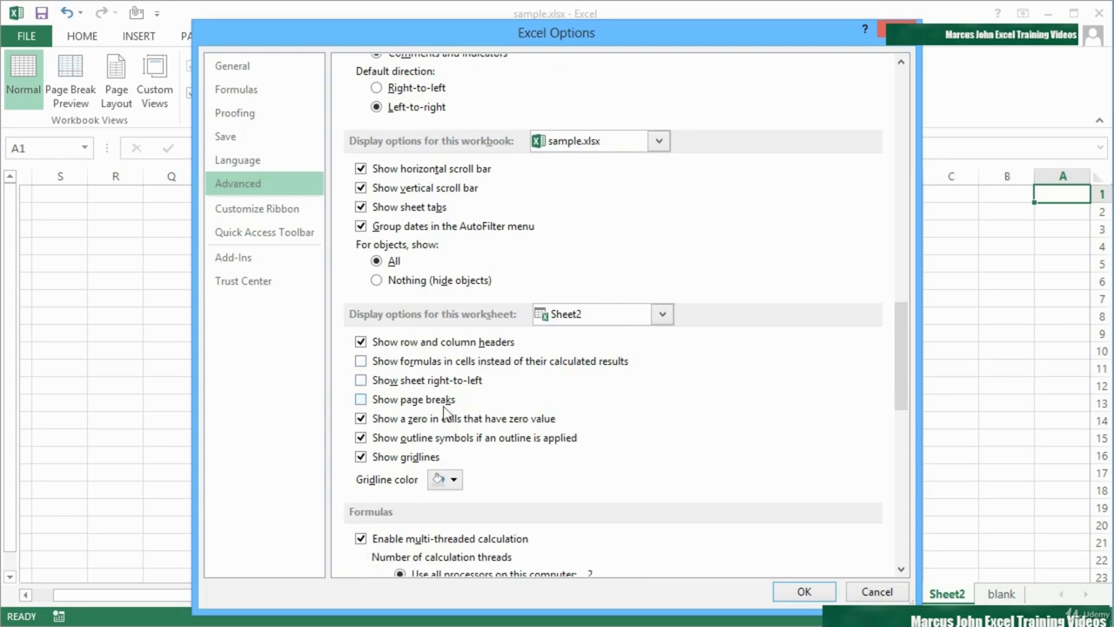
- Apply an olive gridline color to Sheet2 and return to the blank sheet
left_click(448, 480)
left_click(468, 531)
left_click(804, 592)
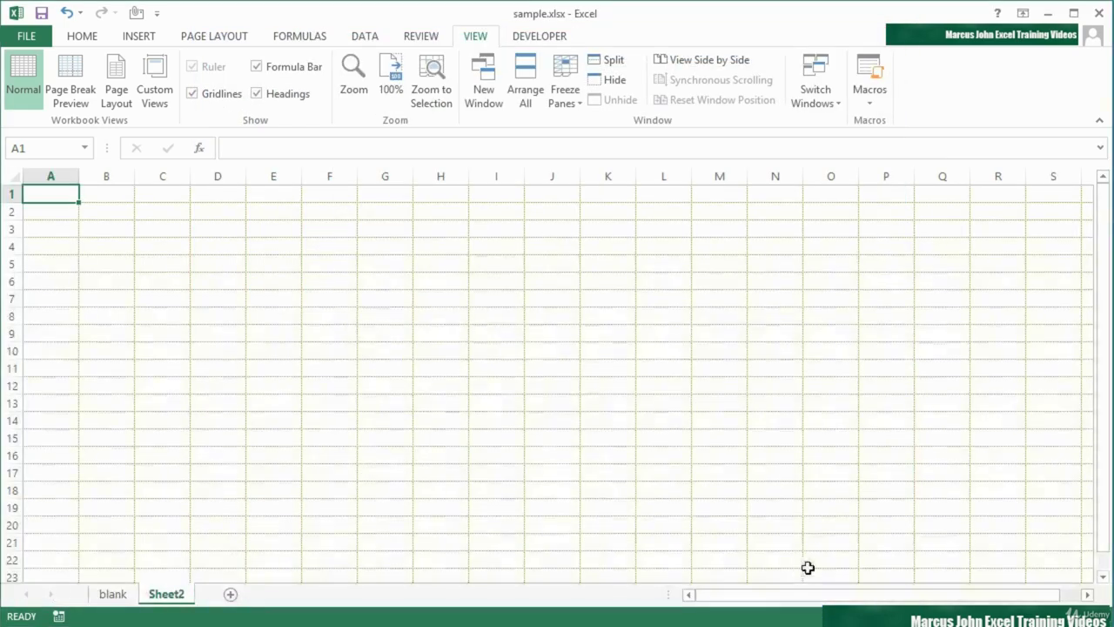
left_click(129, 596)
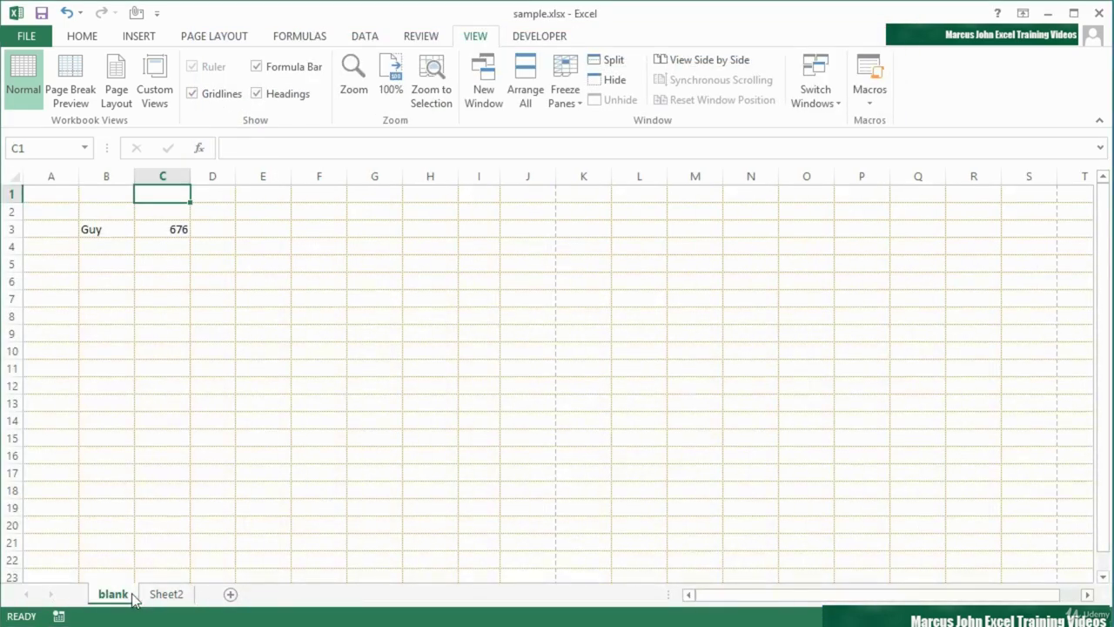